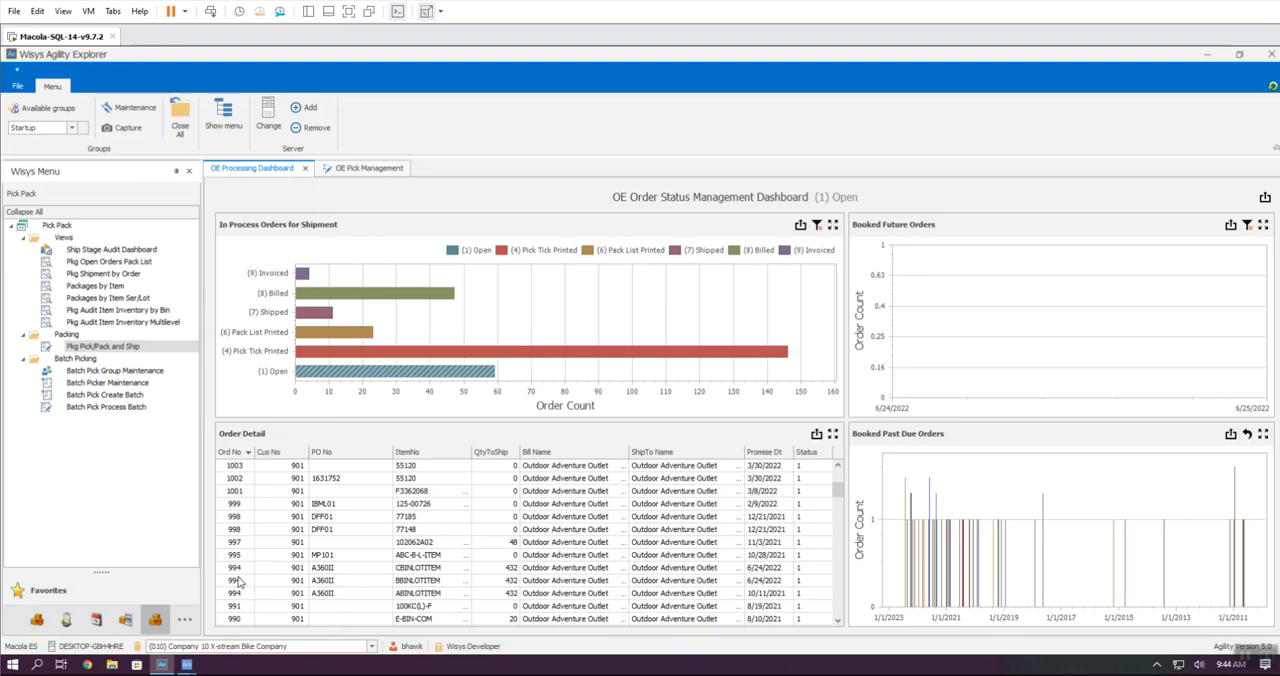
Step: Check the dashboard's Pick Tick Printed order details and return to the Open order details
mouse_move(335, 356)
left_click(335, 356)
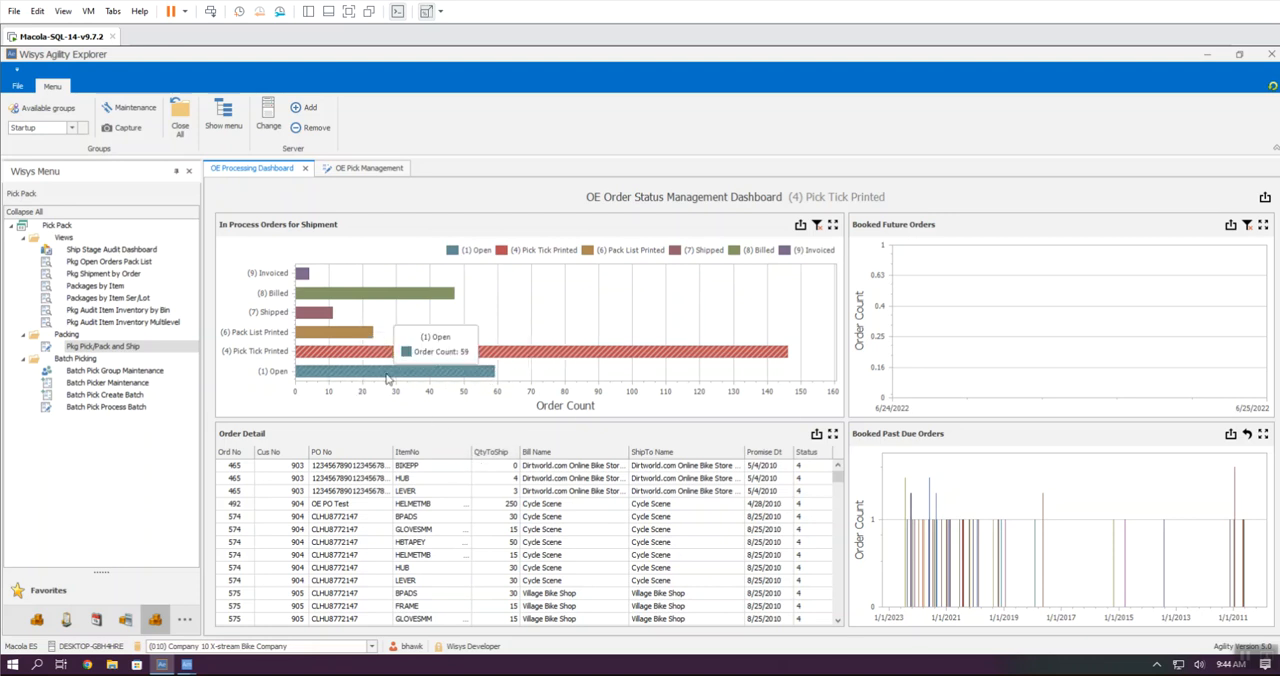
left_click(388, 374)
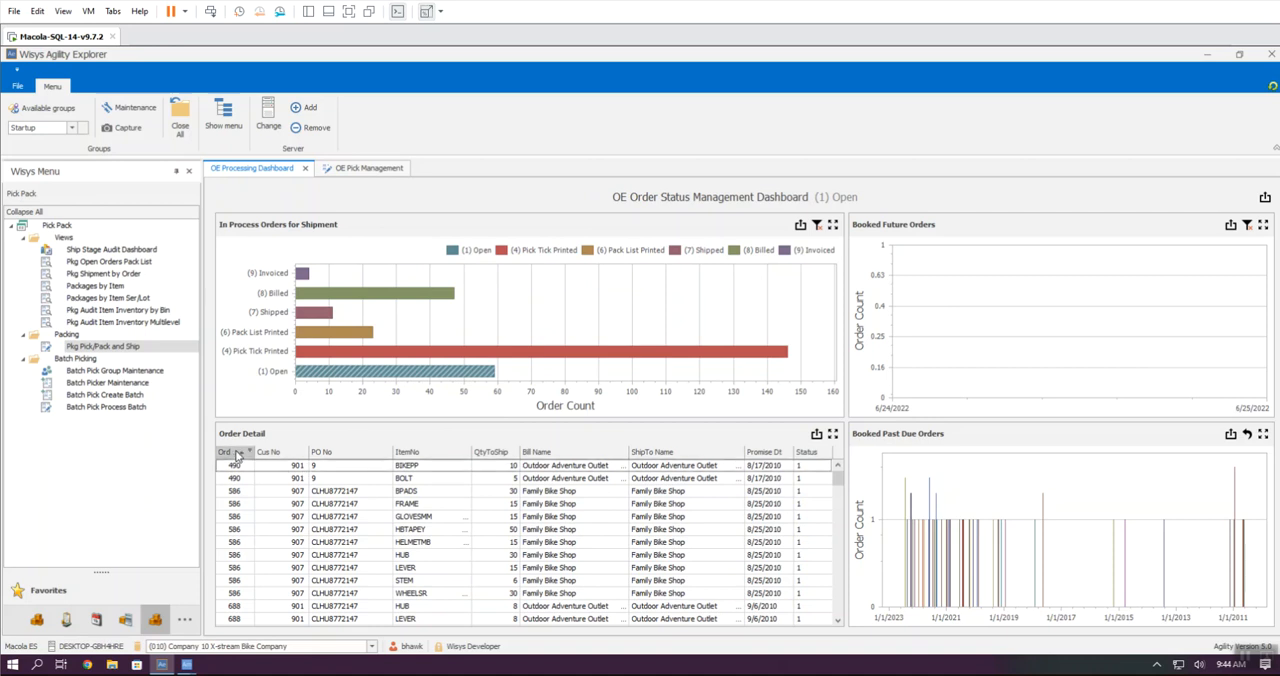
Step: Sort the open order details by descending order number and locate the order containing ABINLOTITEM, BBINLOTITEM and CBINLOTITEM
left_click(238, 456)
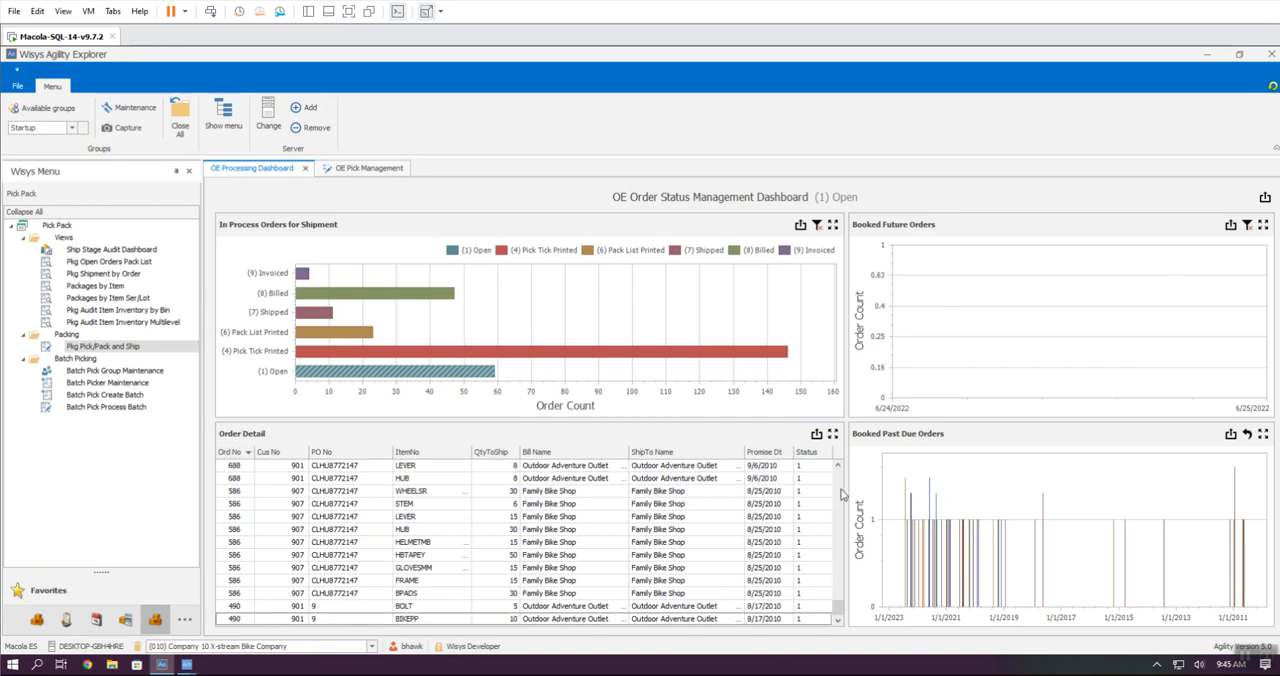
left_click(840, 483)
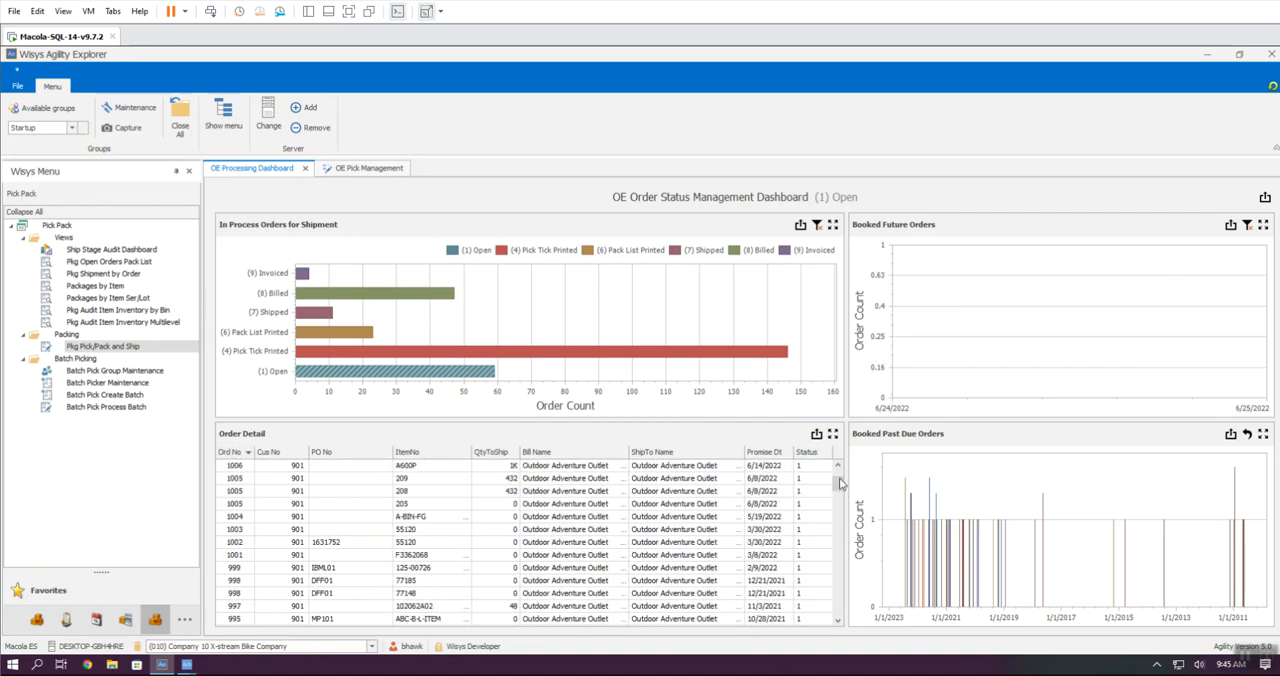
scroll(290, 596, "down", 1)
left_click(236, 606)
scroll(240, 610, "down", 1)
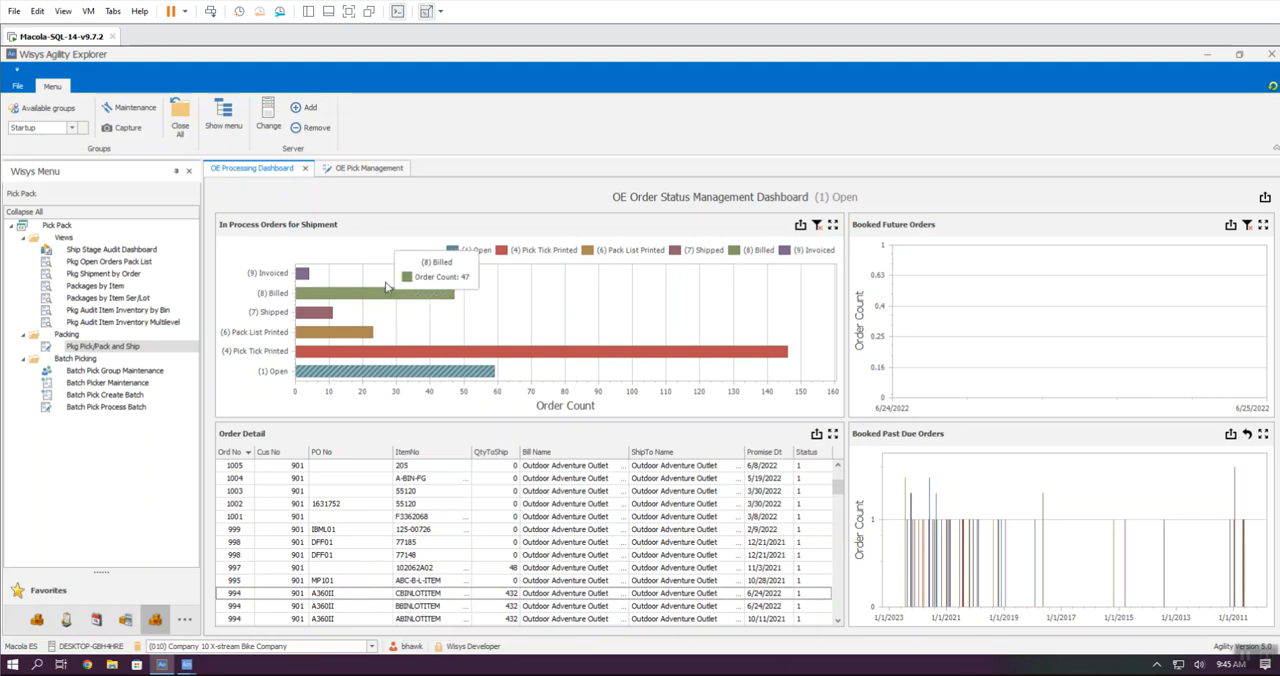
Step: Filter OE Pick Management by the number of the order with the binned lotted items and select all its lines
left_click(360, 169)
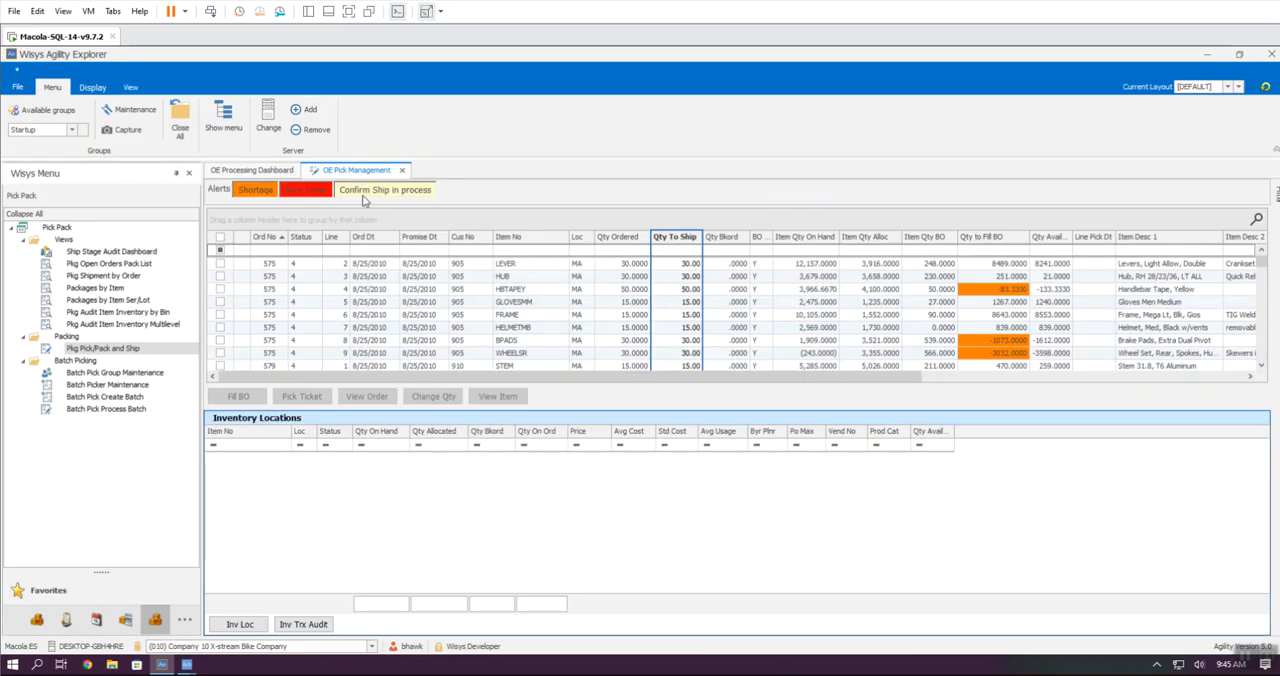
left_click(268, 250)
type("994")
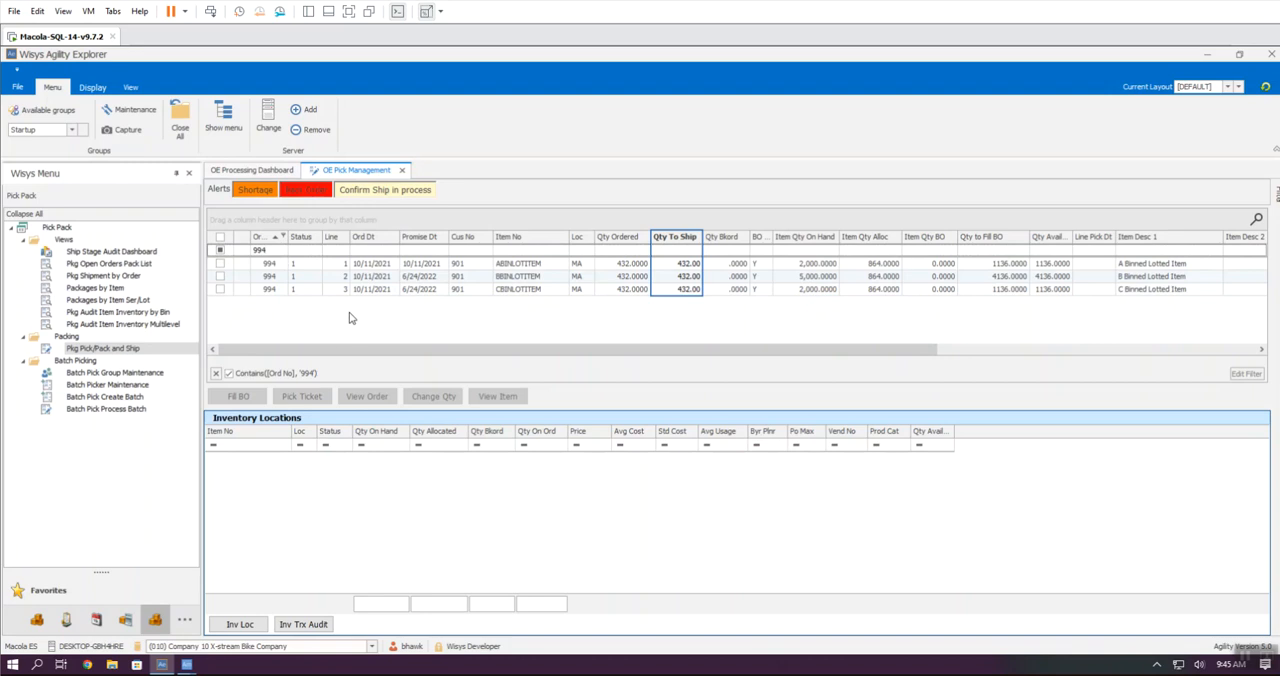
left_click(219, 238)
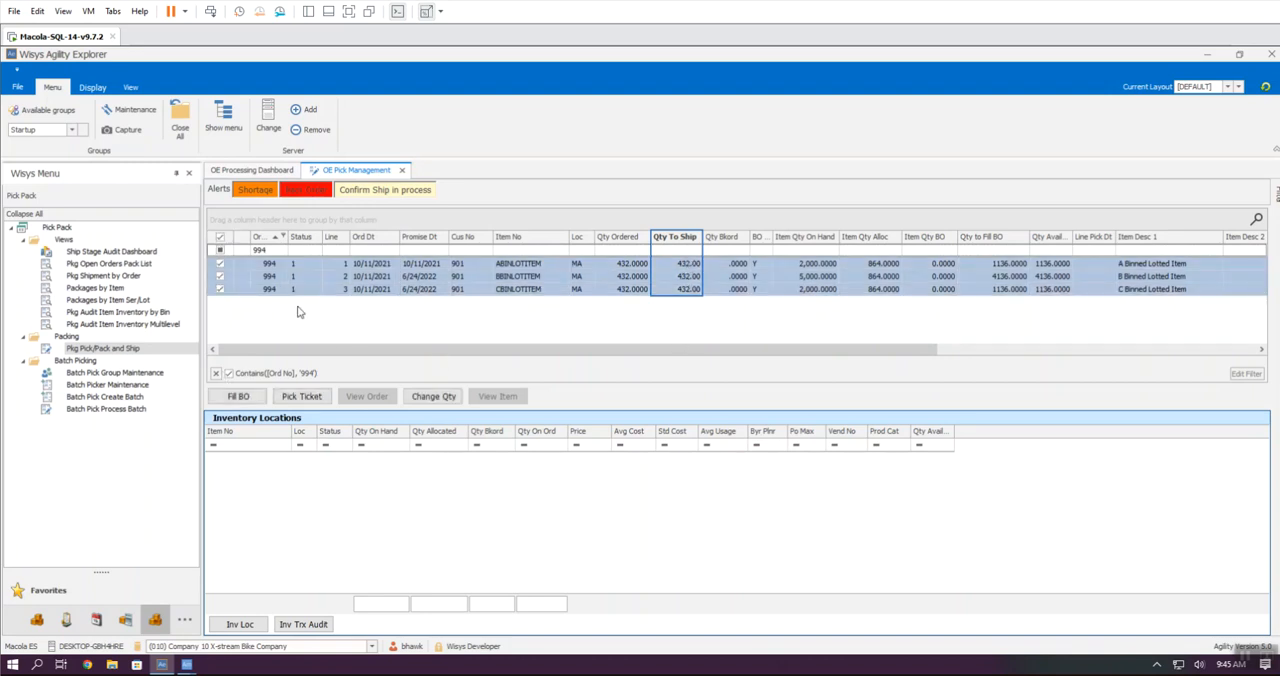
Step: Generate the picking ticket for the selected order lines, review it in full and close it
left_click(310, 397)
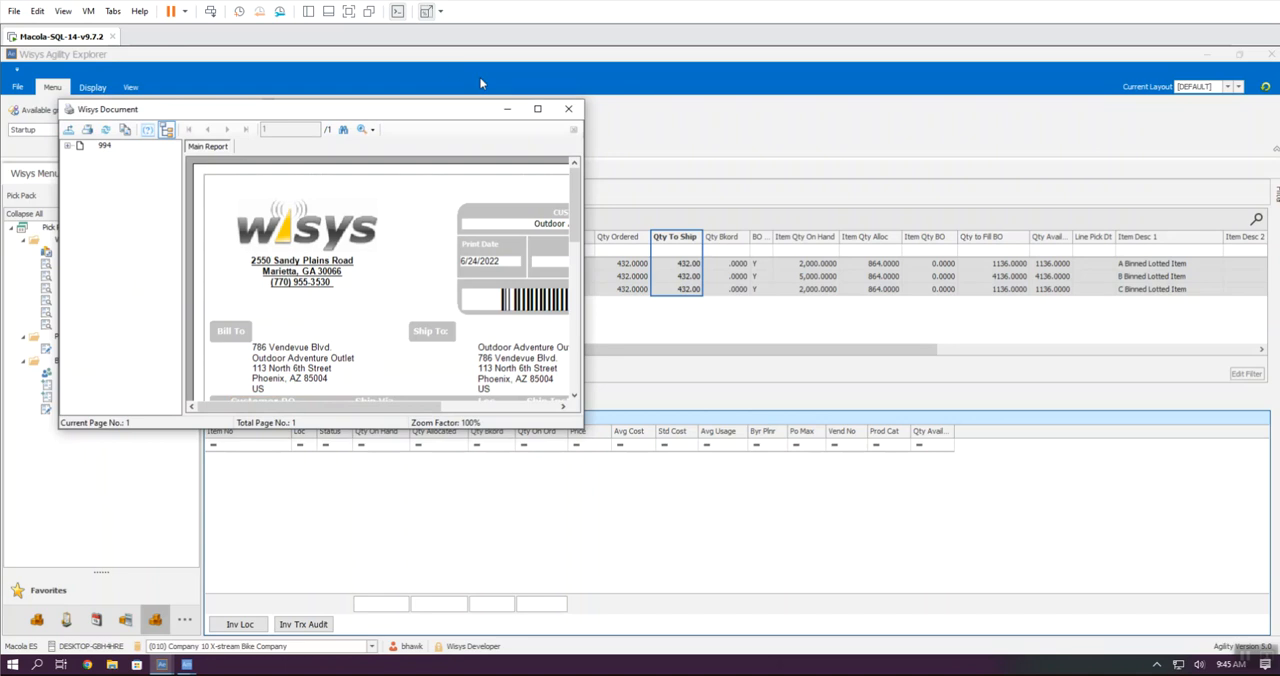
left_click(537, 108)
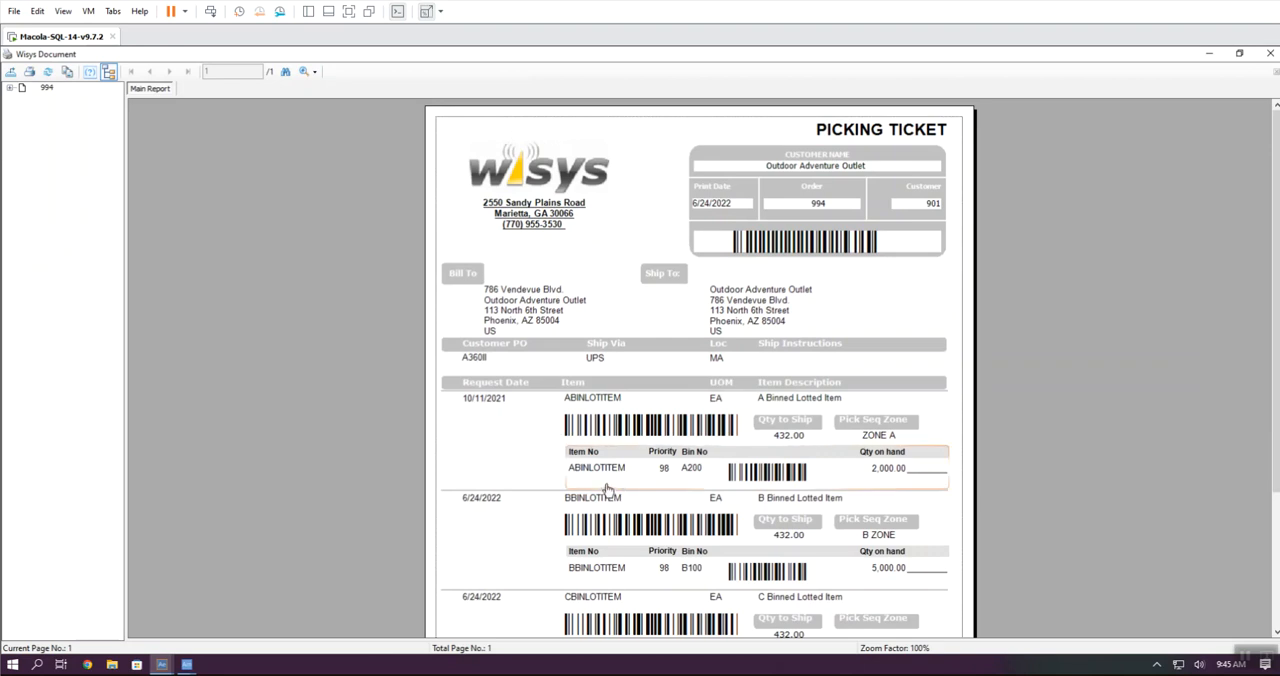
scroll(662, 478, "down", 1)
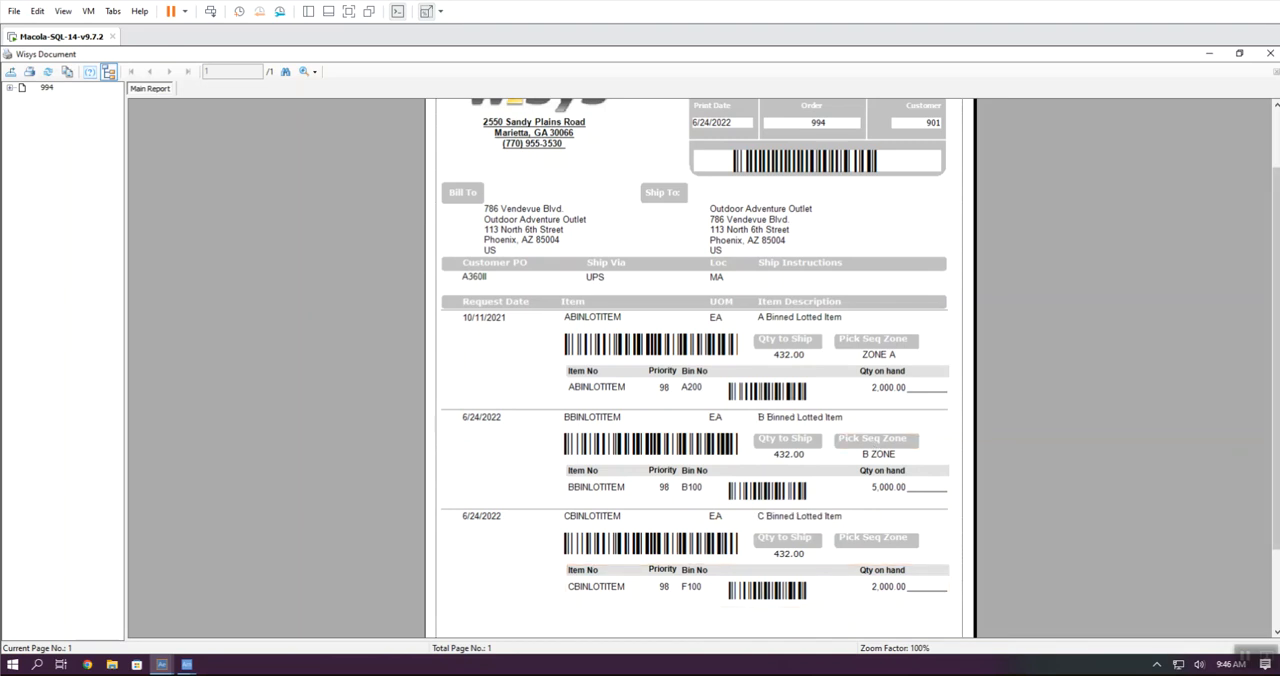
left_click(1270, 56)
left_click(628, 377)
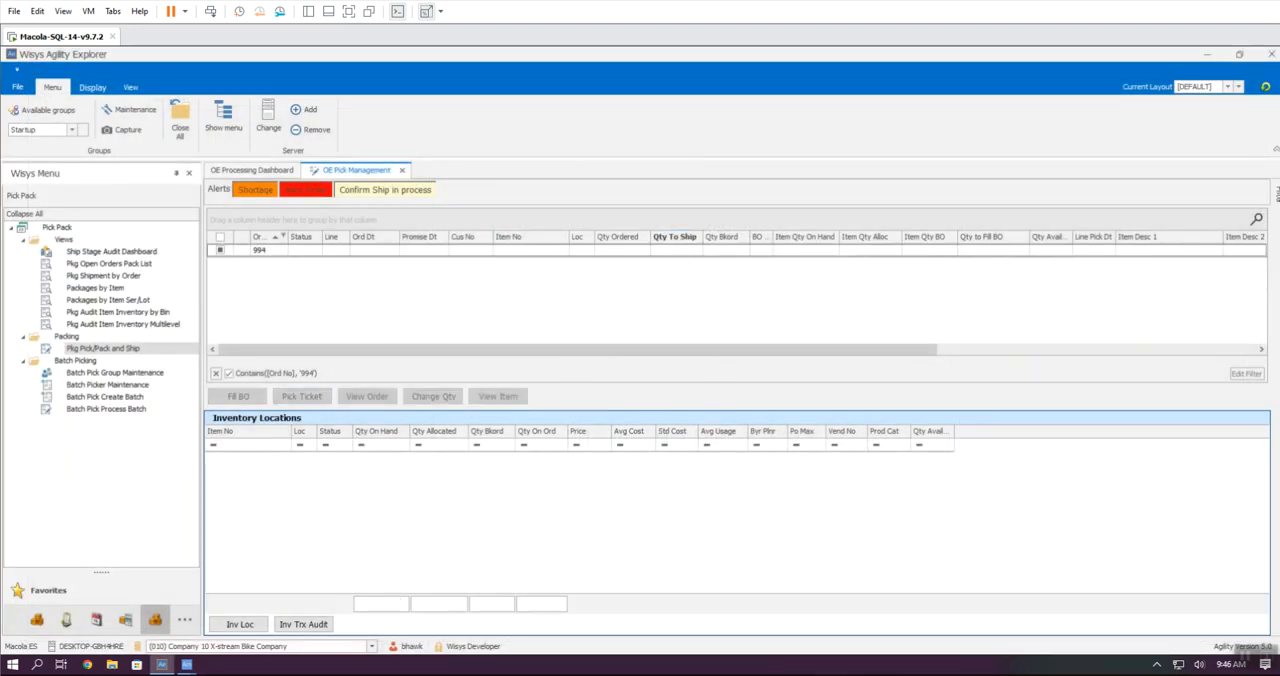
Step: Switch to Agility 360 in the Connect window, start OE Directed Staging and load the order by its number
mouse_move(260, 675)
left_click(260, 622)
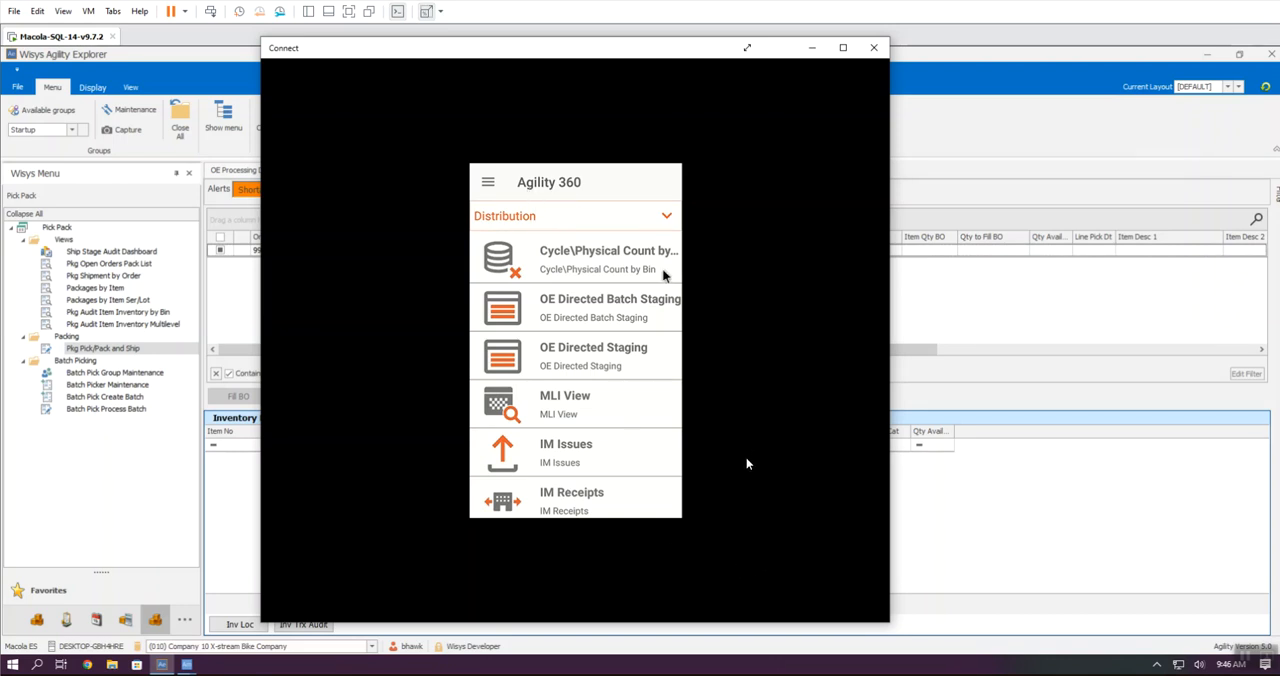
left_click(593, 356)
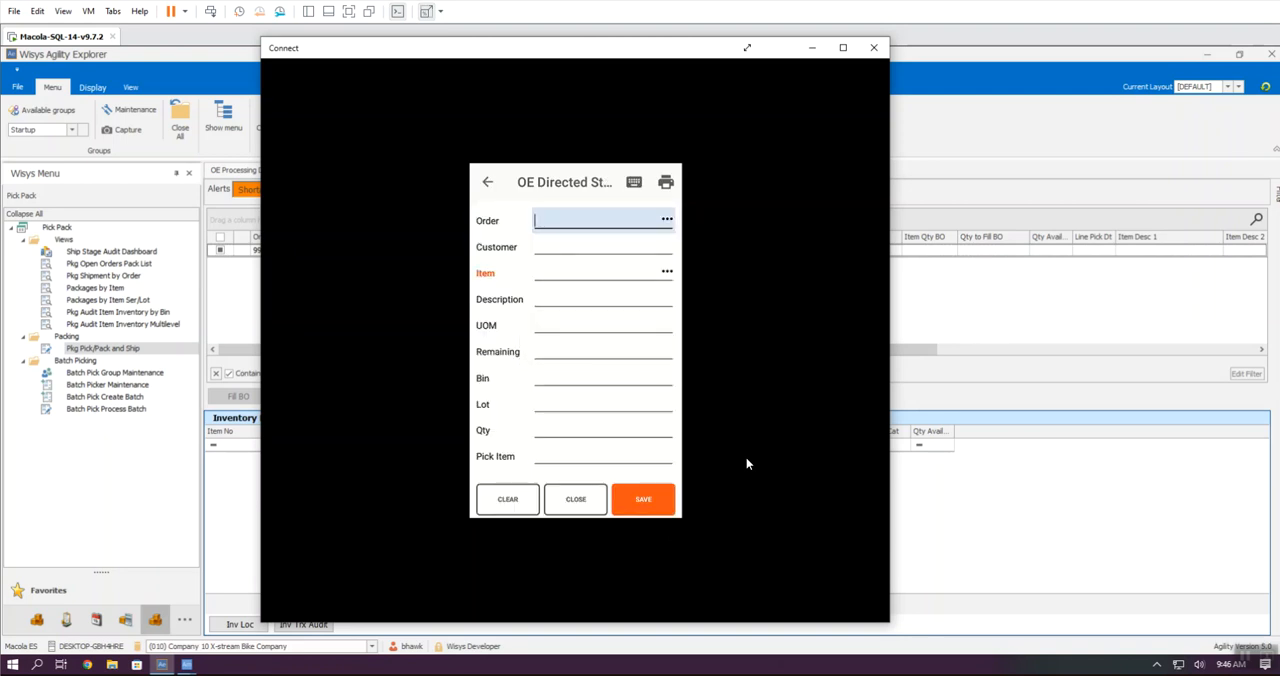
type("389")
key("Return")
type("994")
key("Return")
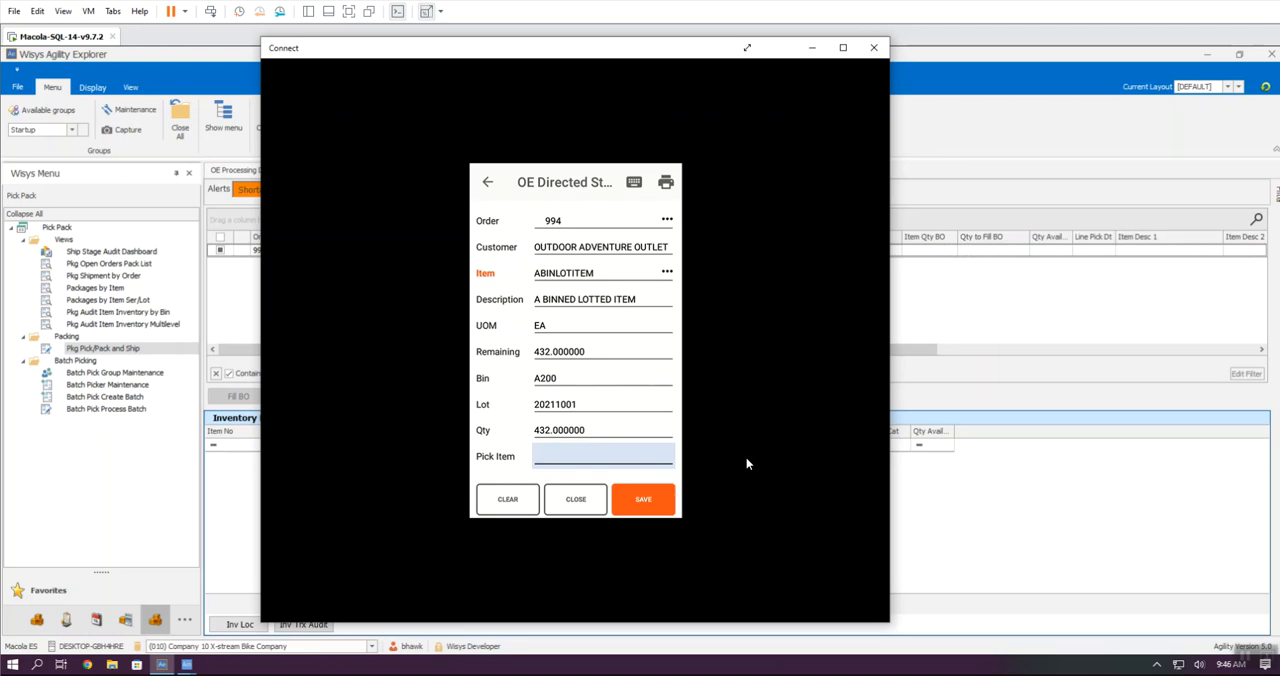
type("A200")
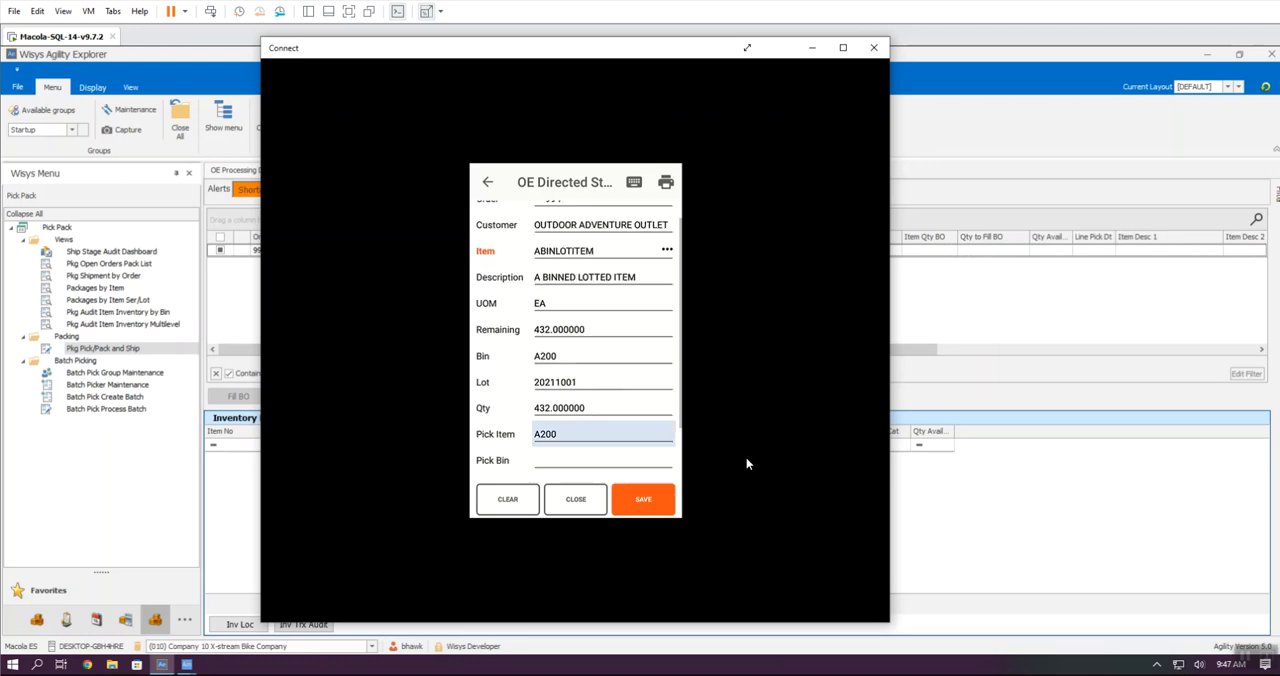
key("Return")
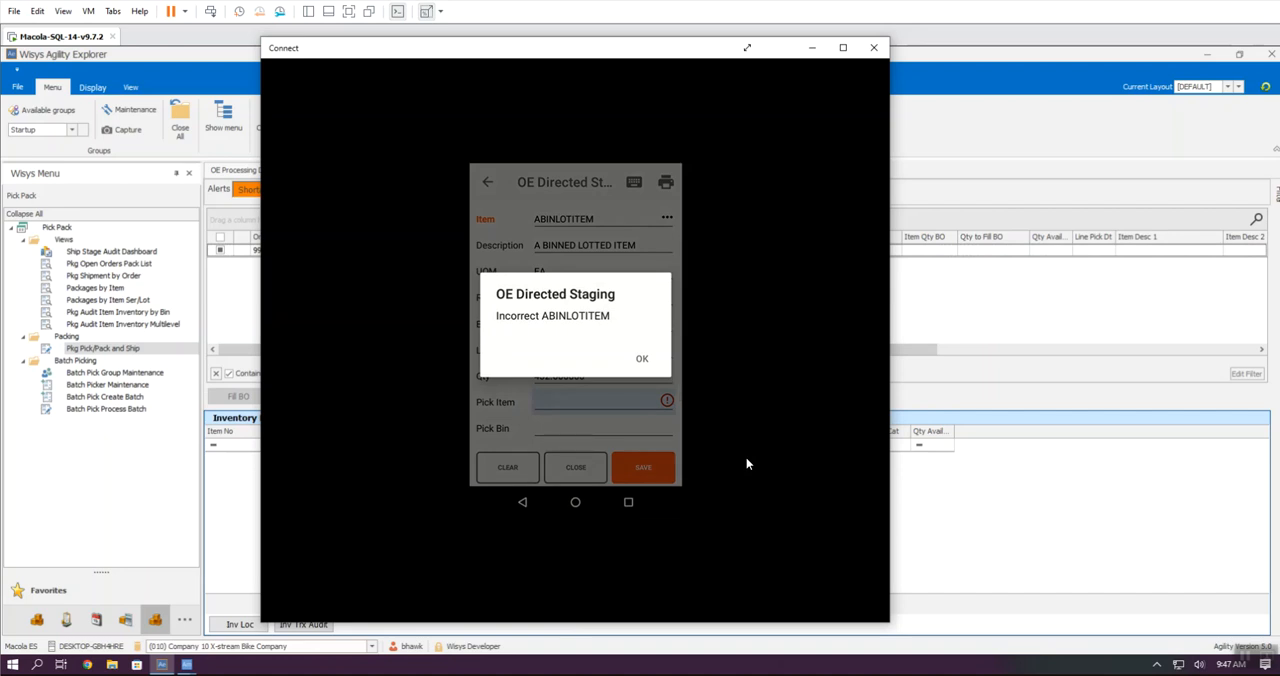
key("Return")
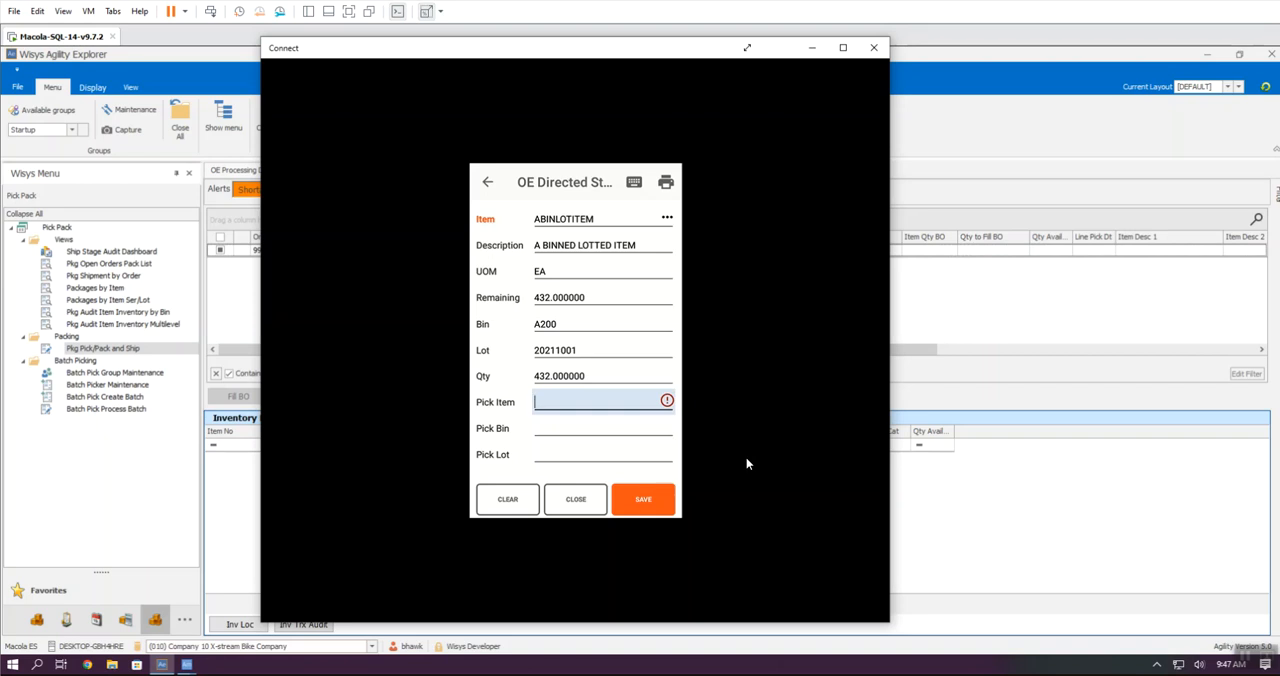
Step: Stage ABINLOTITEM with pick bin A200, pick lot 20211001 and pick quantity 432
type("ABINLOTITEM")
key("Return")
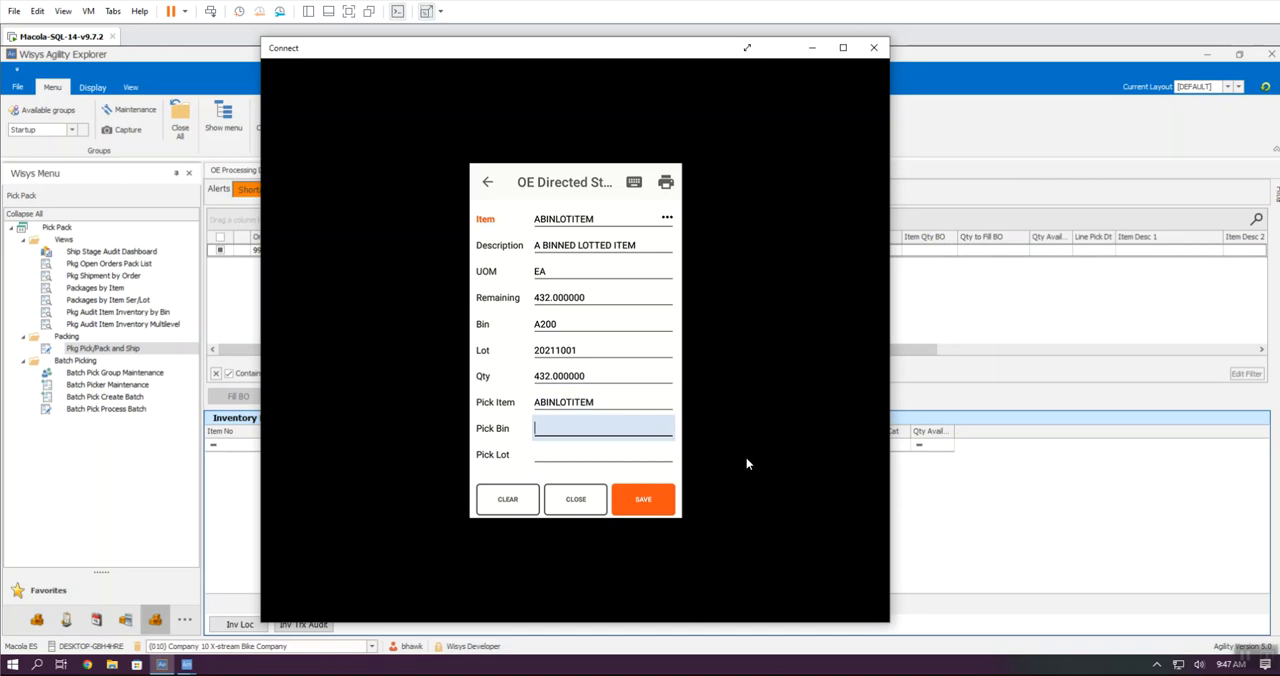
type("A200")
key("Return")
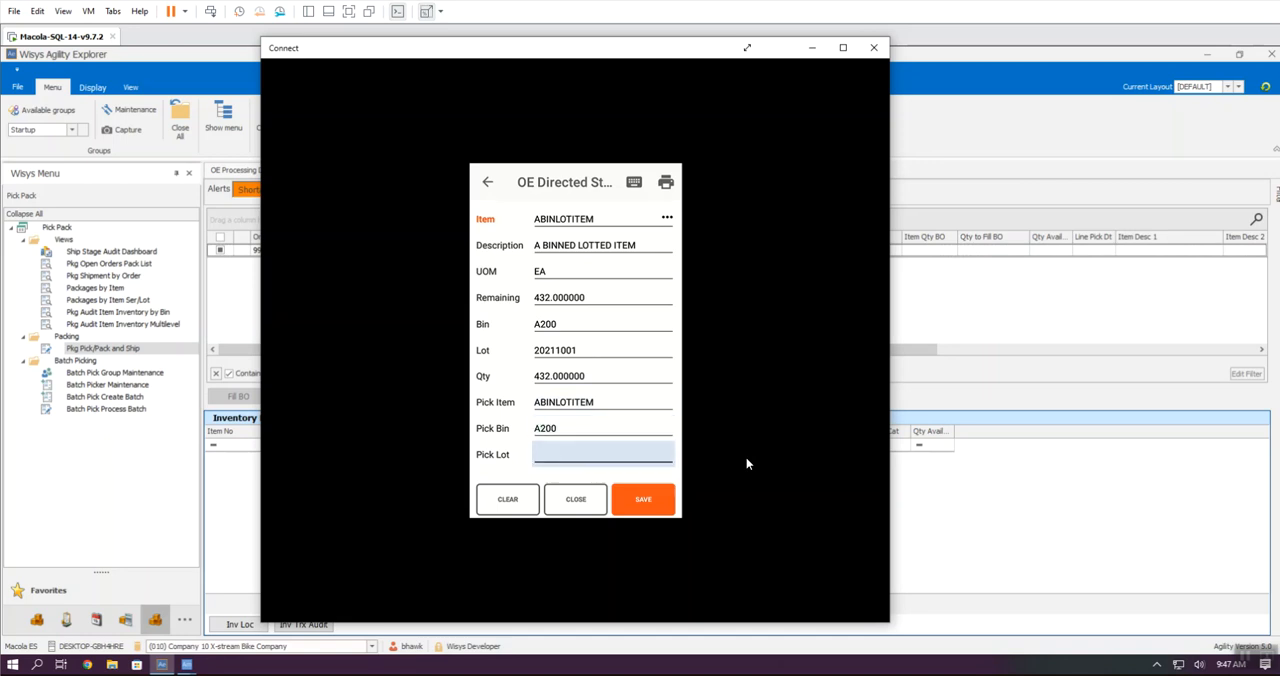
type("20211001")
key("Return")
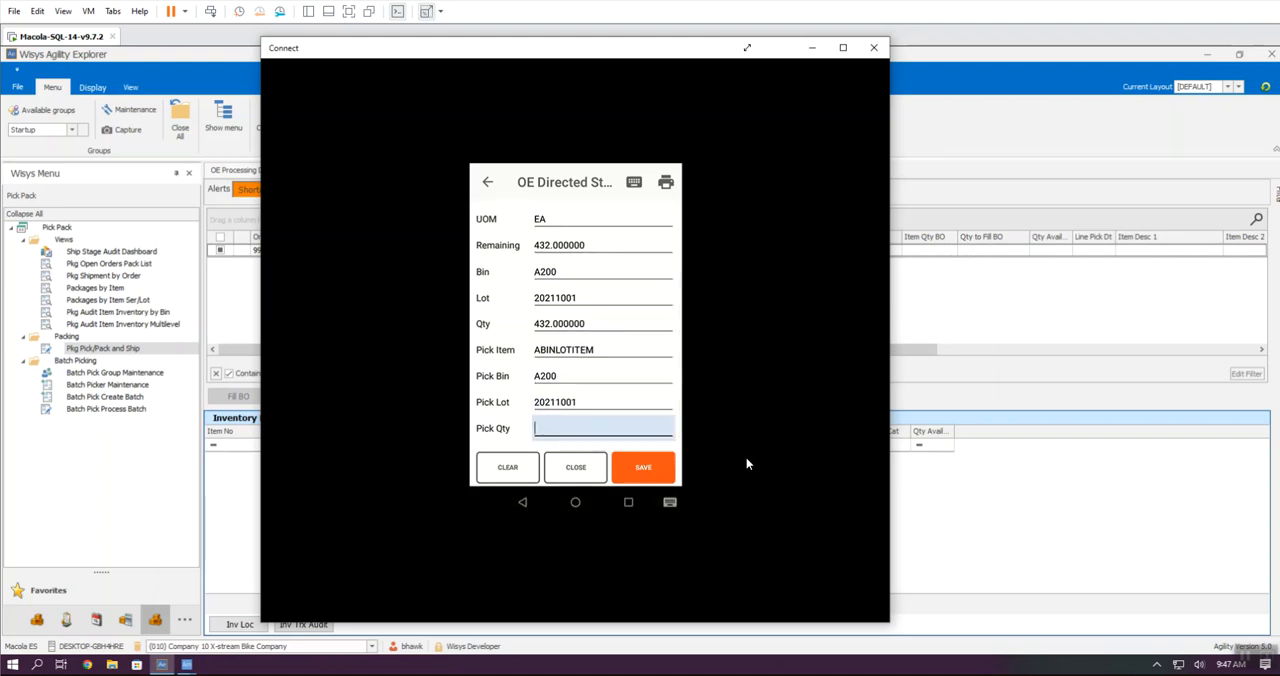
type("432")
key("Return")
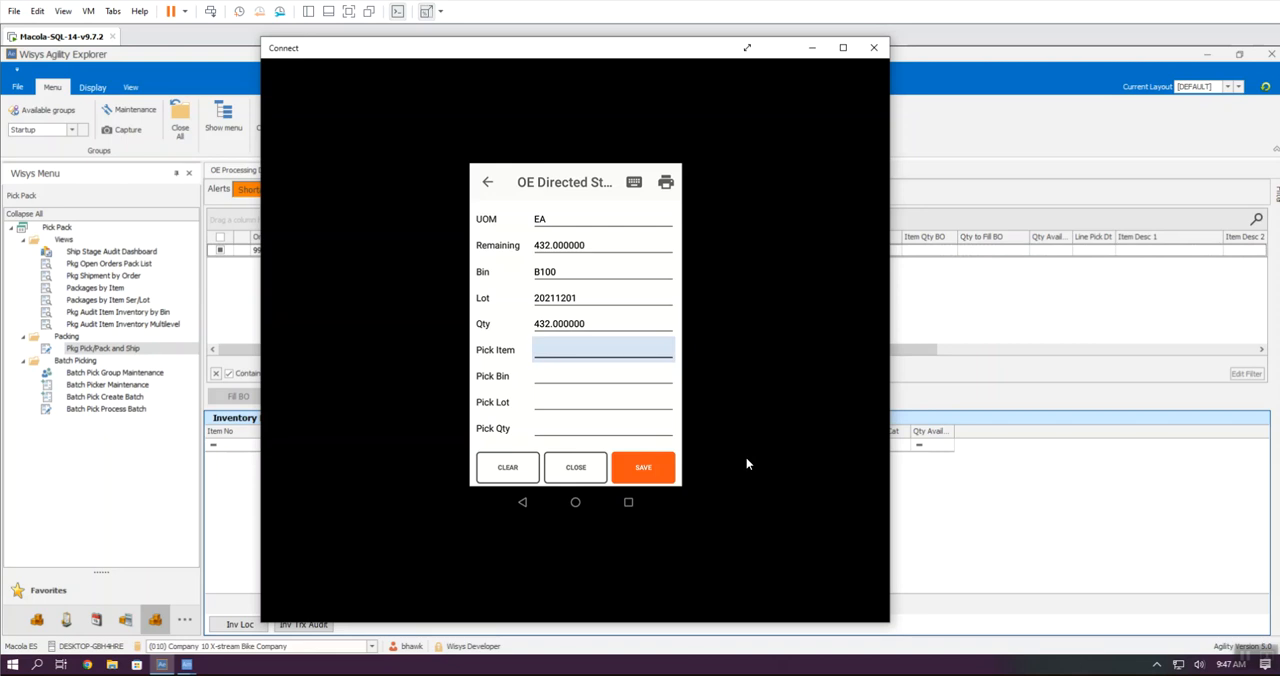
Step: Stage BBINLOTITEM with pick bin B100, pick lot 20211201 and pick quantity 432
scroll(745, 463, "up", 2)
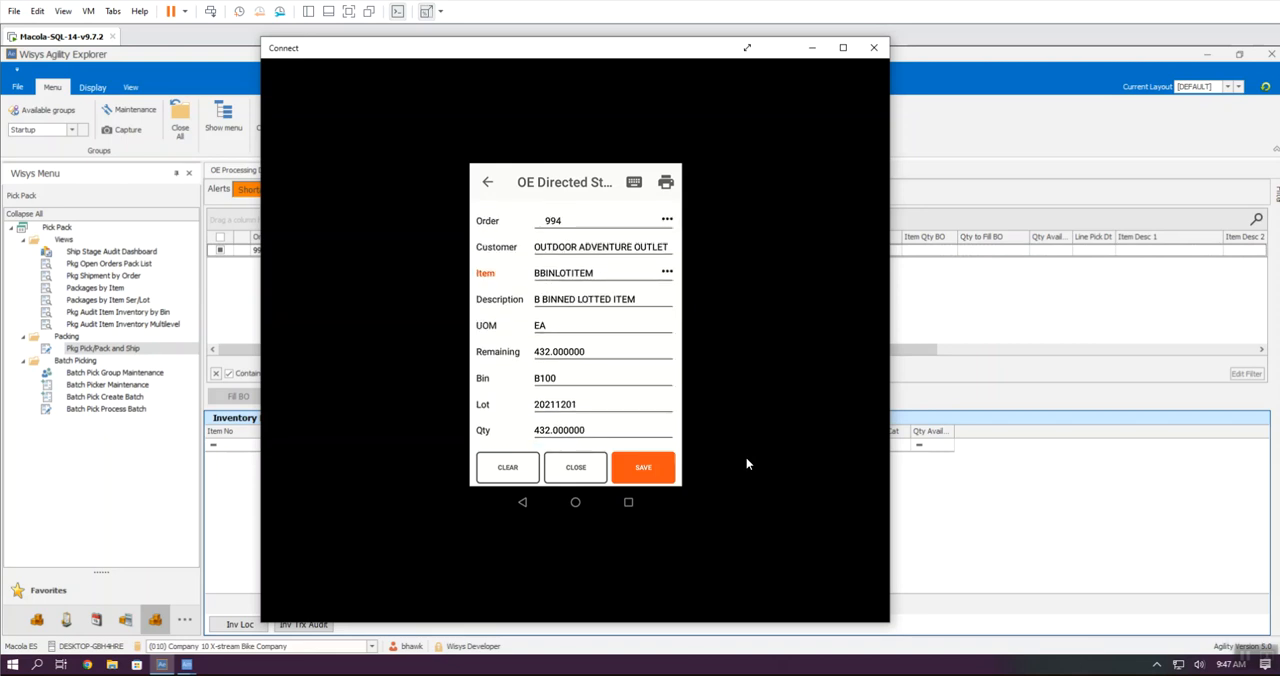
scroll(745, 463, "down", 2)
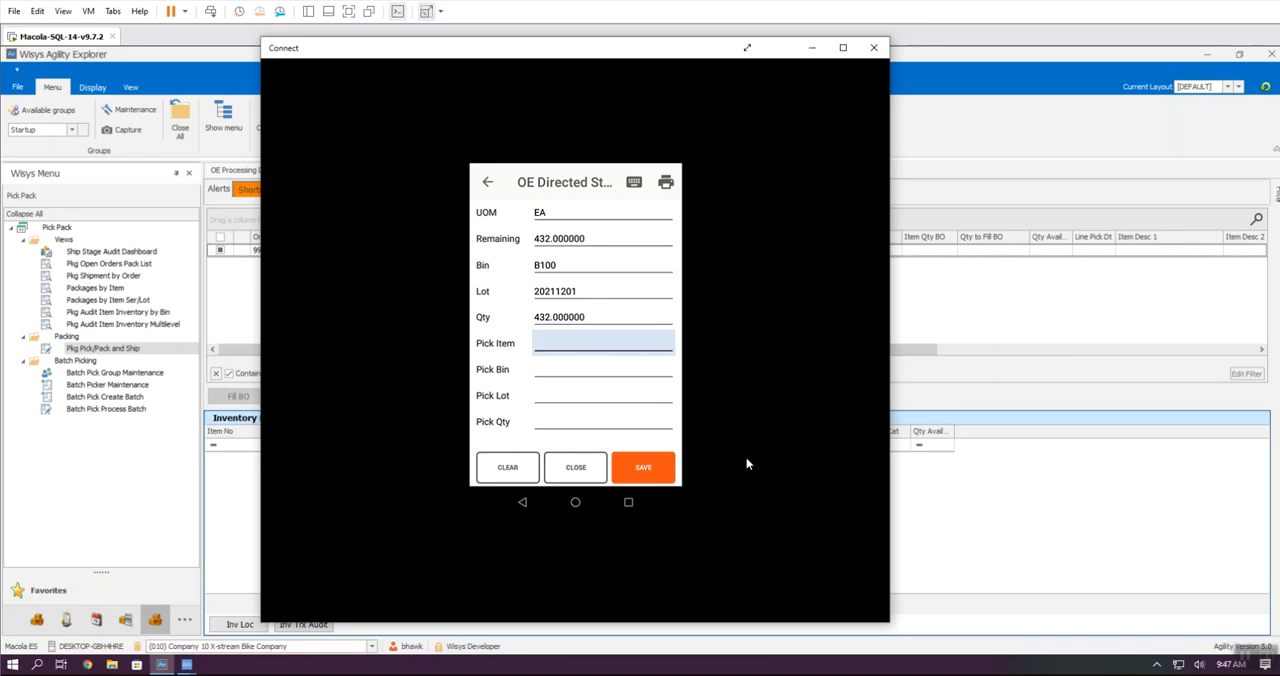
type("BBINLOTITEM")
key("Return")
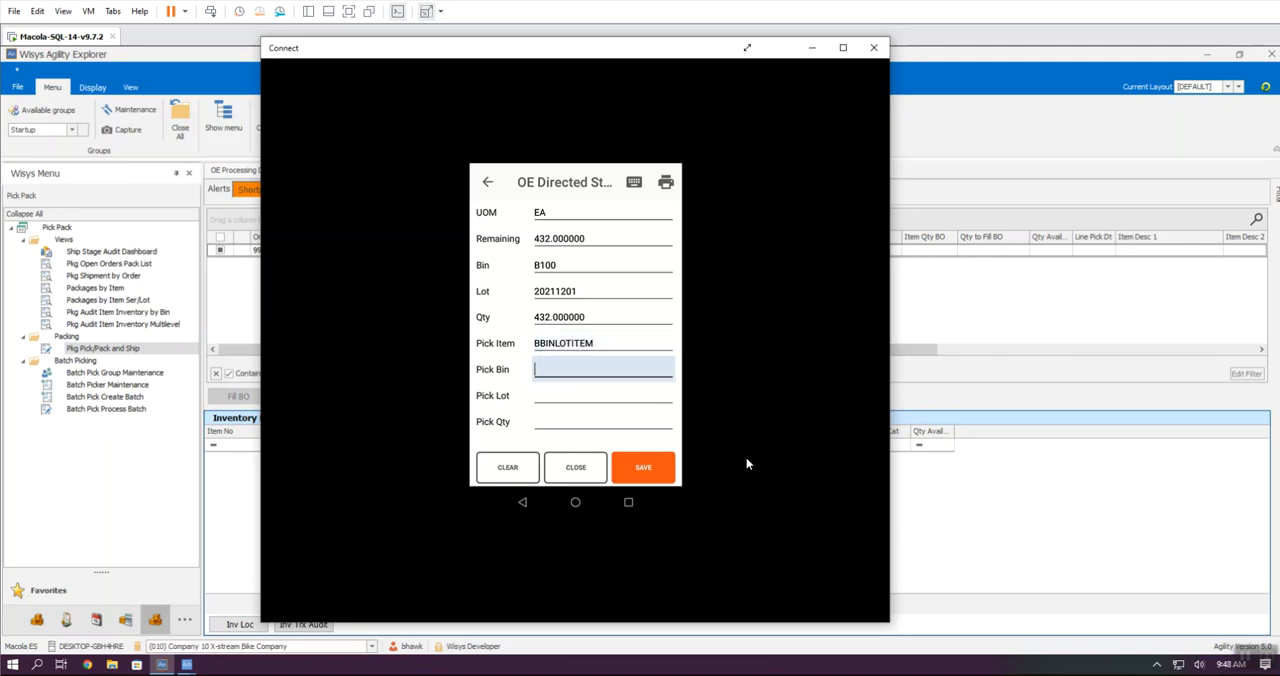
type("B100")
key("Return")
type("20211201")
key("Return")
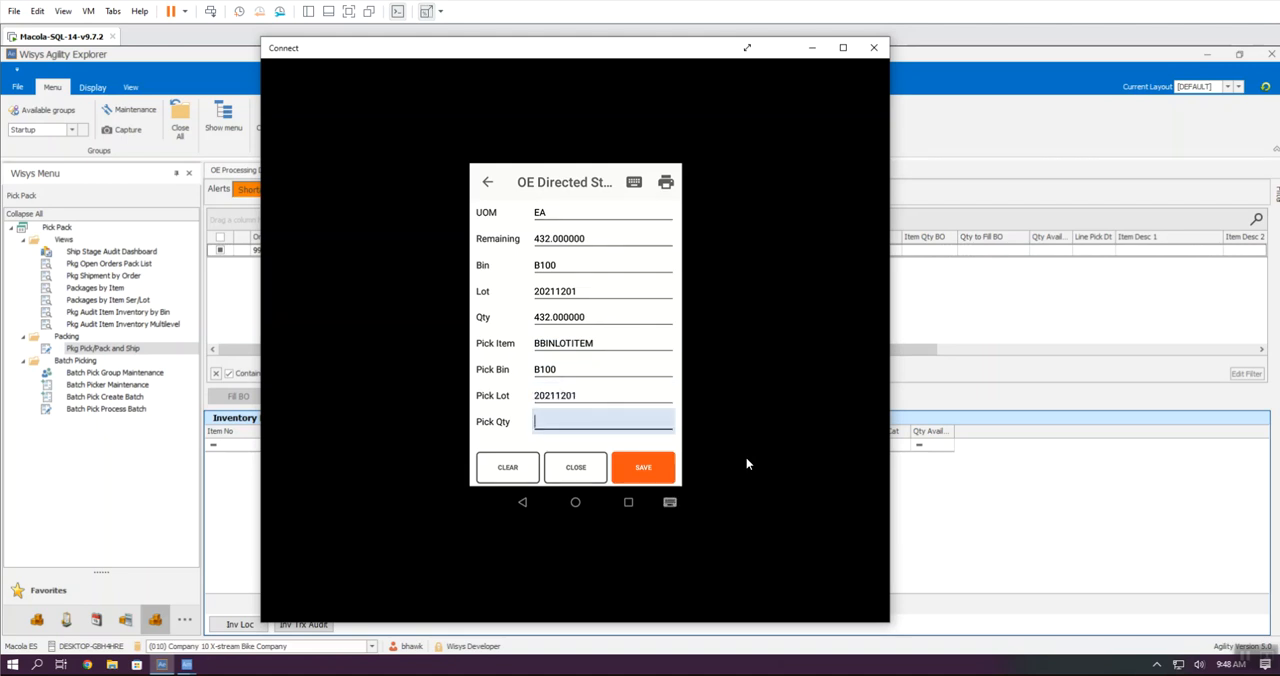
type("432")
key("Return")
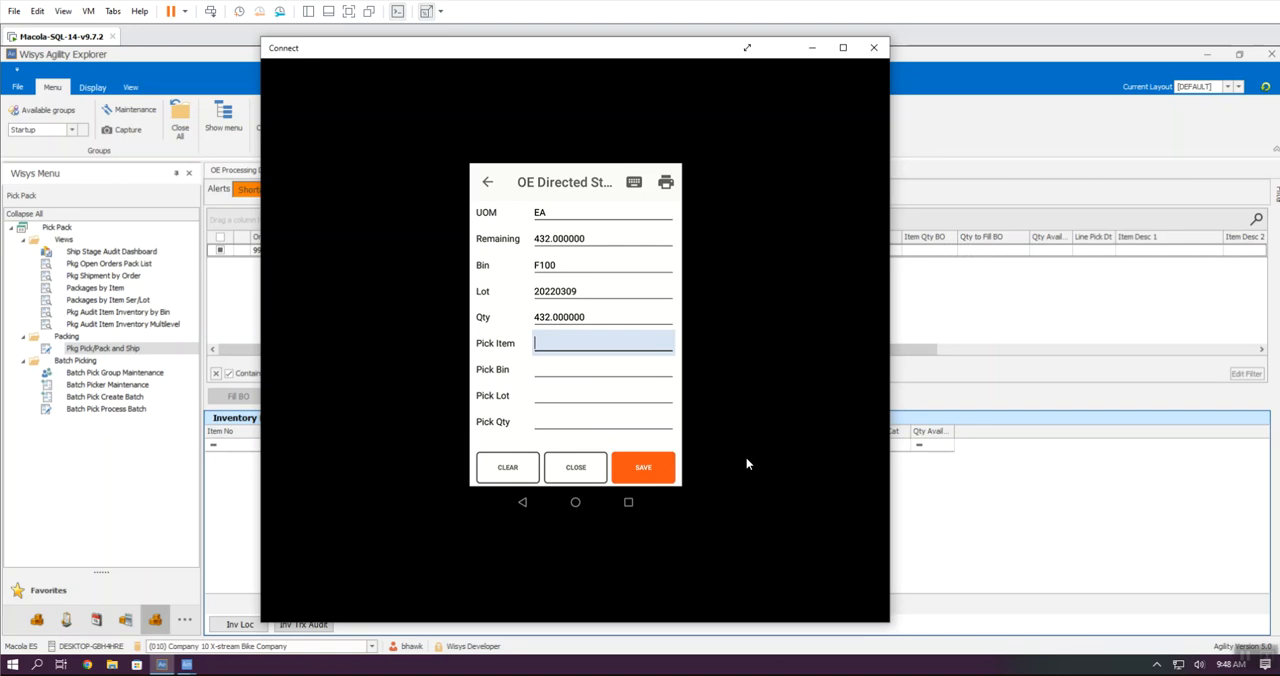
Step: Stage CBINLOTITEM with pick bin F100, pick lot 20220309 and pick quantity 432
type("CBINLOTITEM")
key("Return")
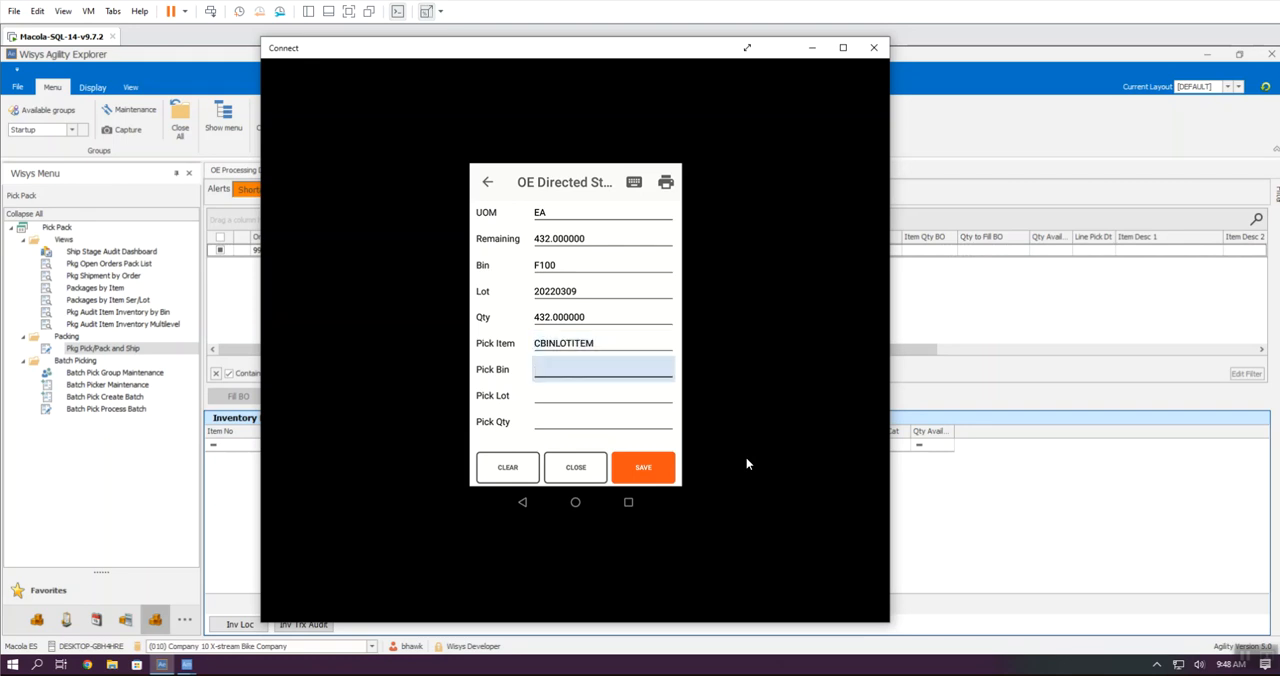
type("F100")
key("Return")
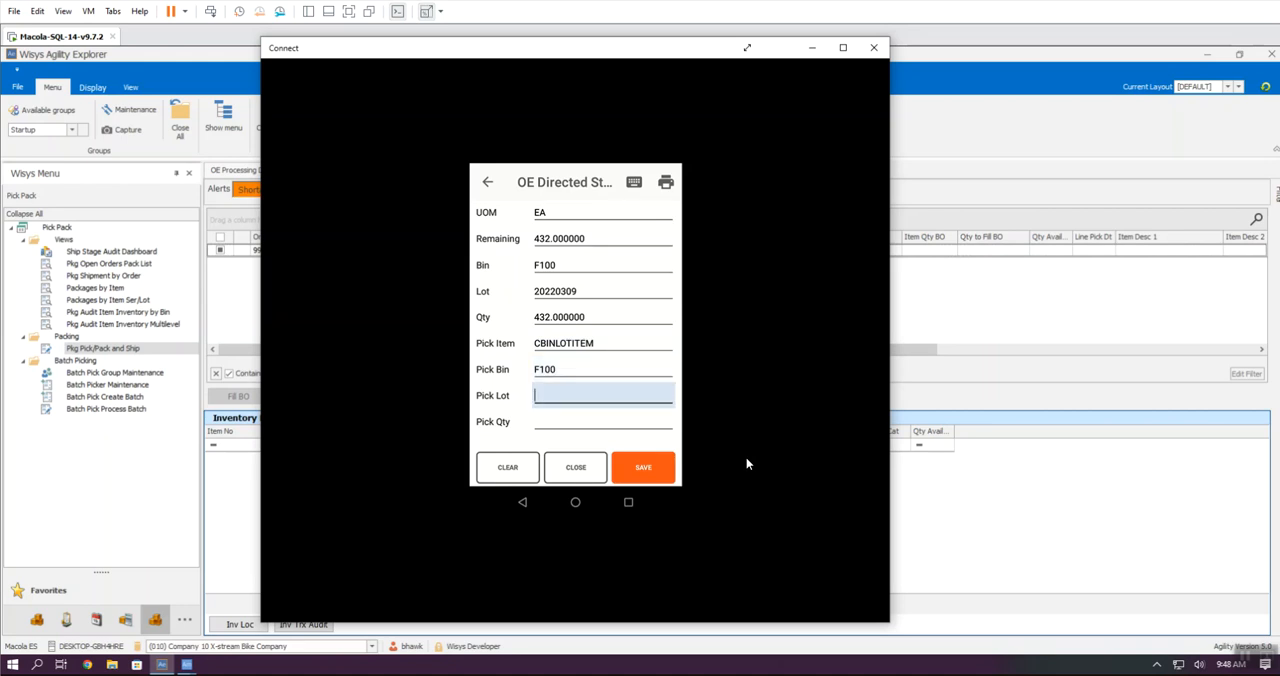
type("20220309")
key("Return")
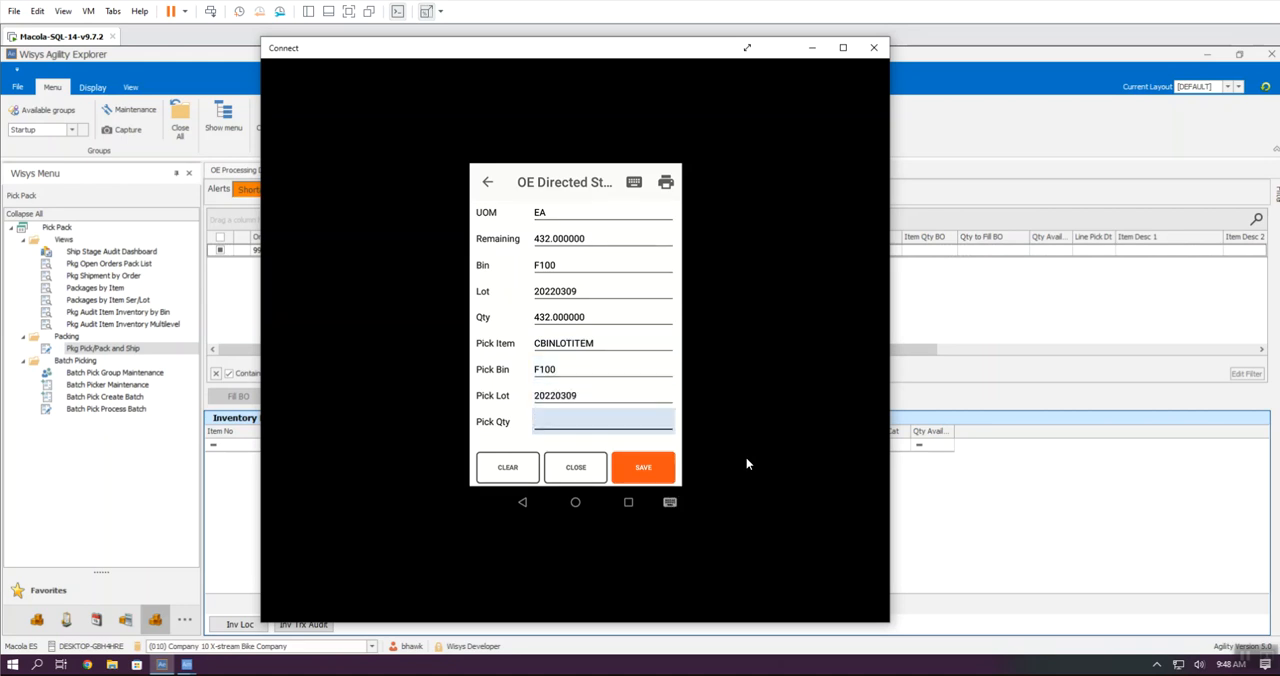
type("432")
key("Return")
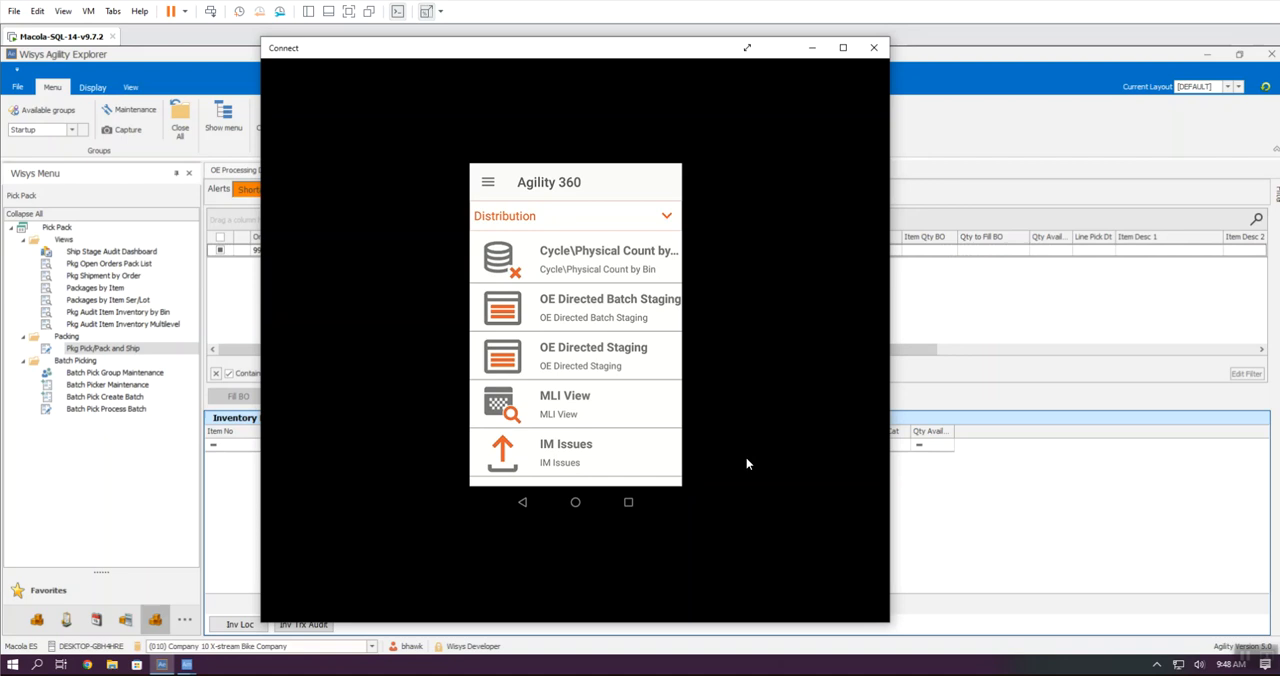
Step: Leave the Connect window, open Pkg Pick/Pack and Ship full size, and load shipment 421 from the shipment lookup
left_click(997, 349)
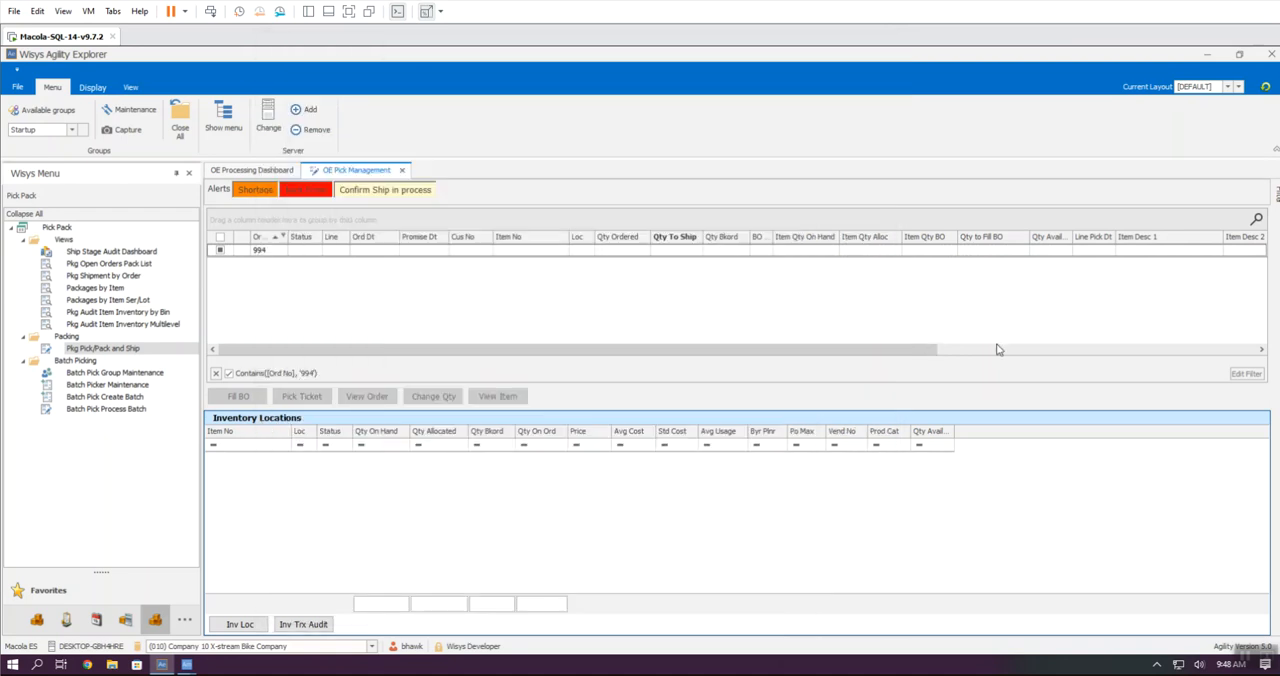
double_click(110, 349)
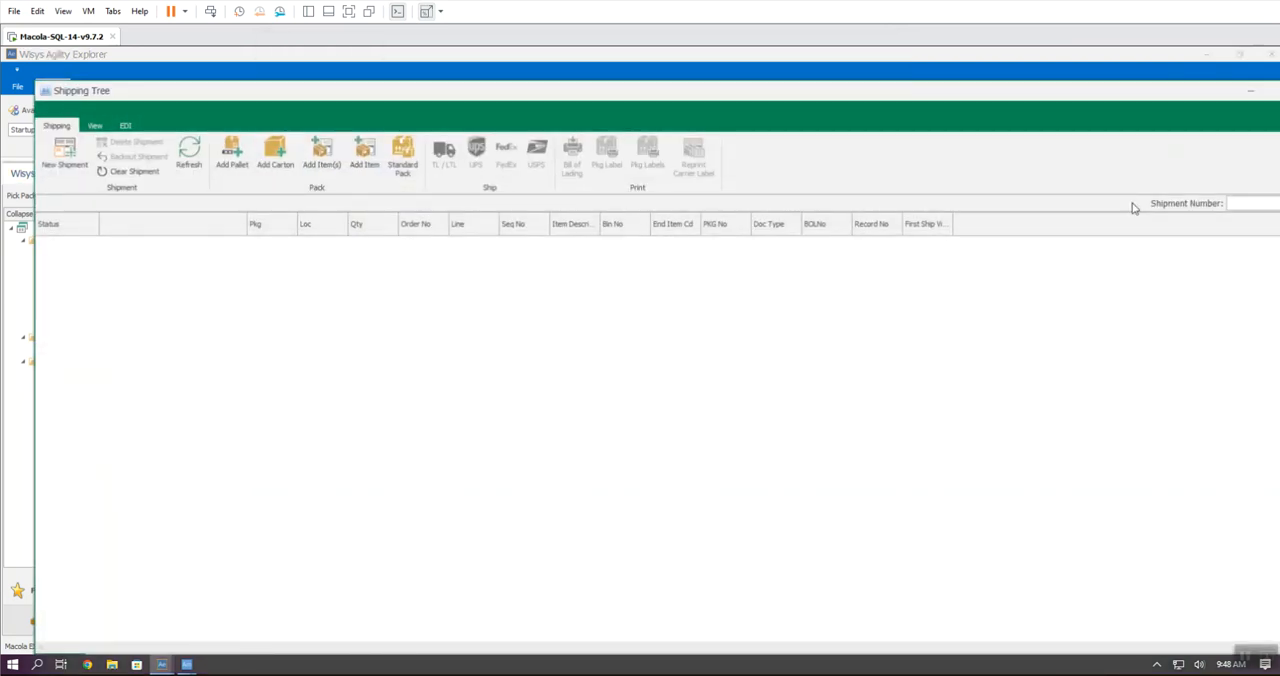
double_click(995, 96)
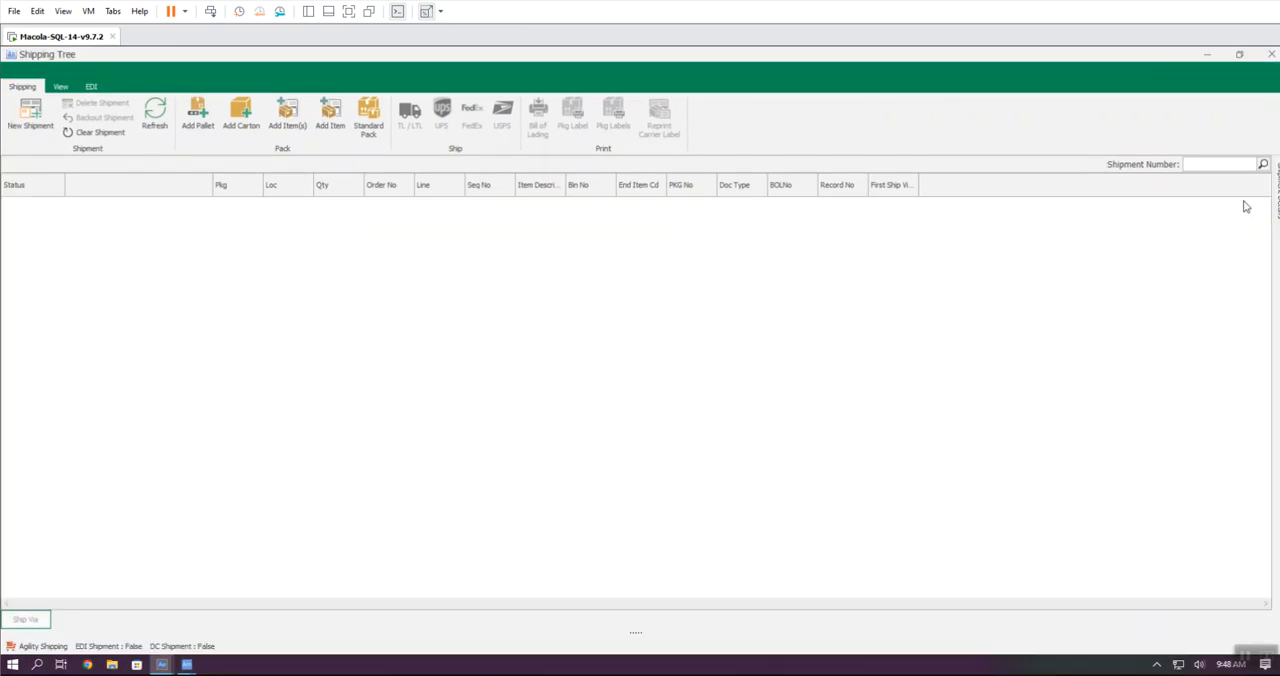
left_click(1263, 166)
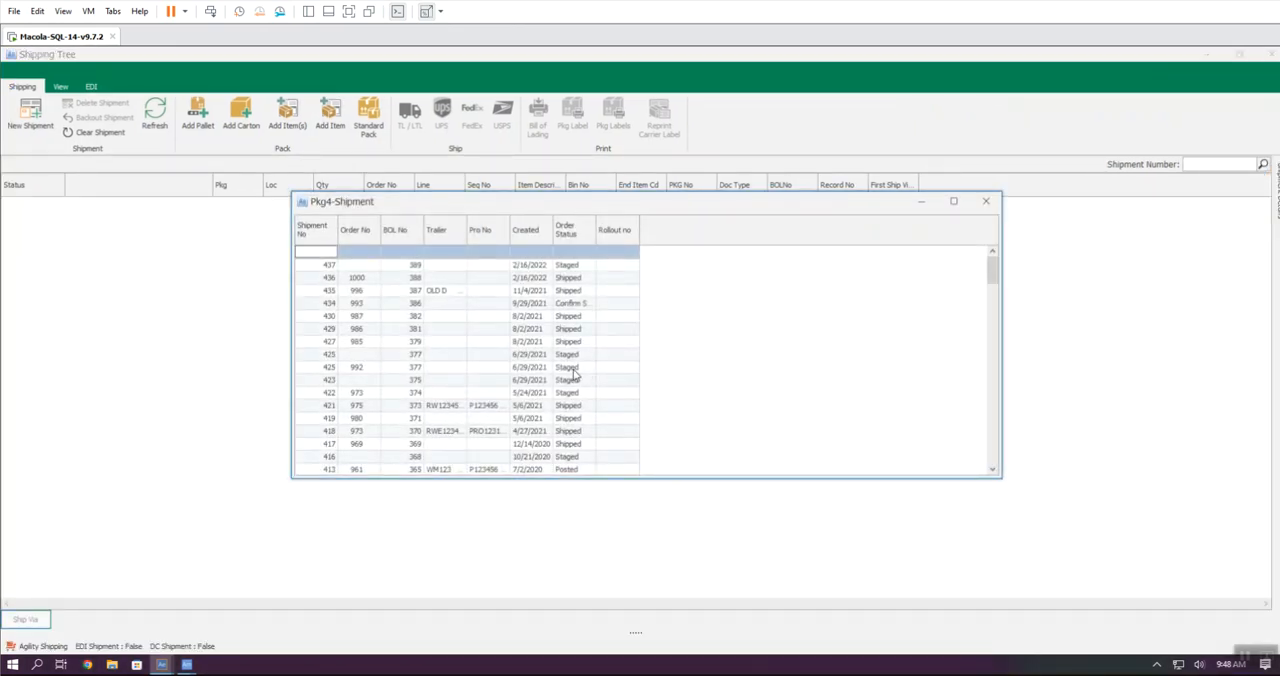
double_click(436, 406)
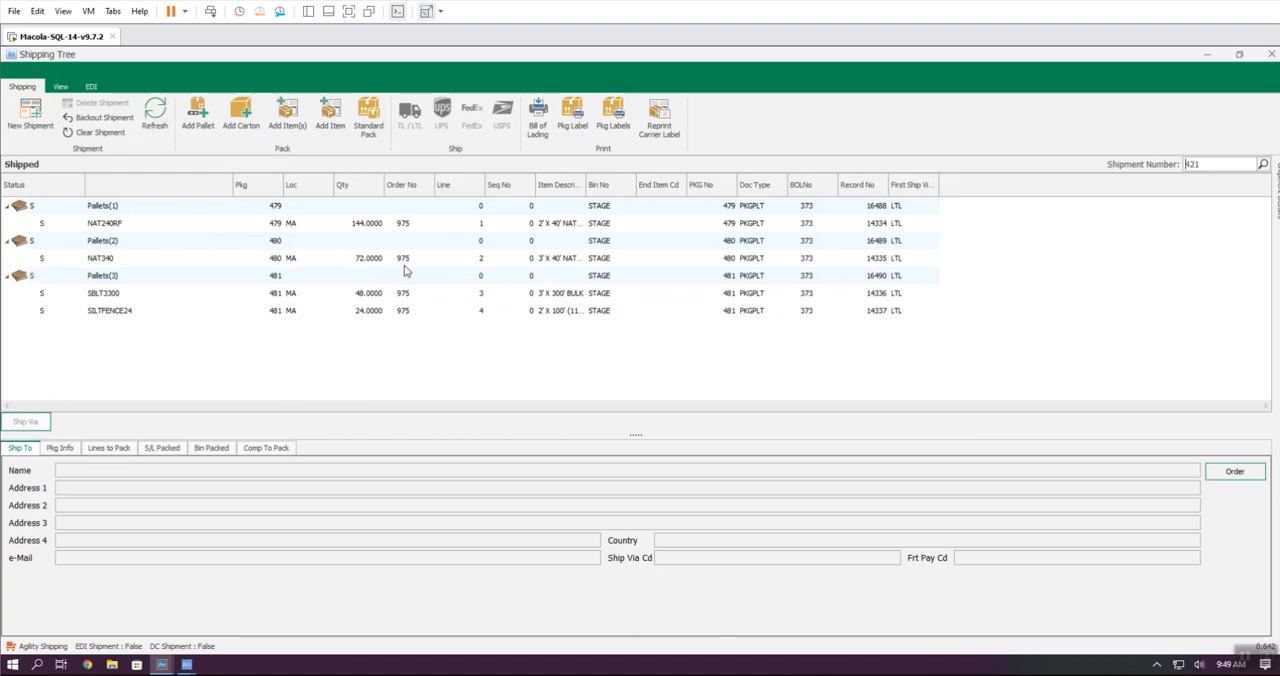
Step: Examine the three pallets in shipment 421 and the items packed on each
left_click(113, 208)
left_click(110, 244)
left_click(108, 278)
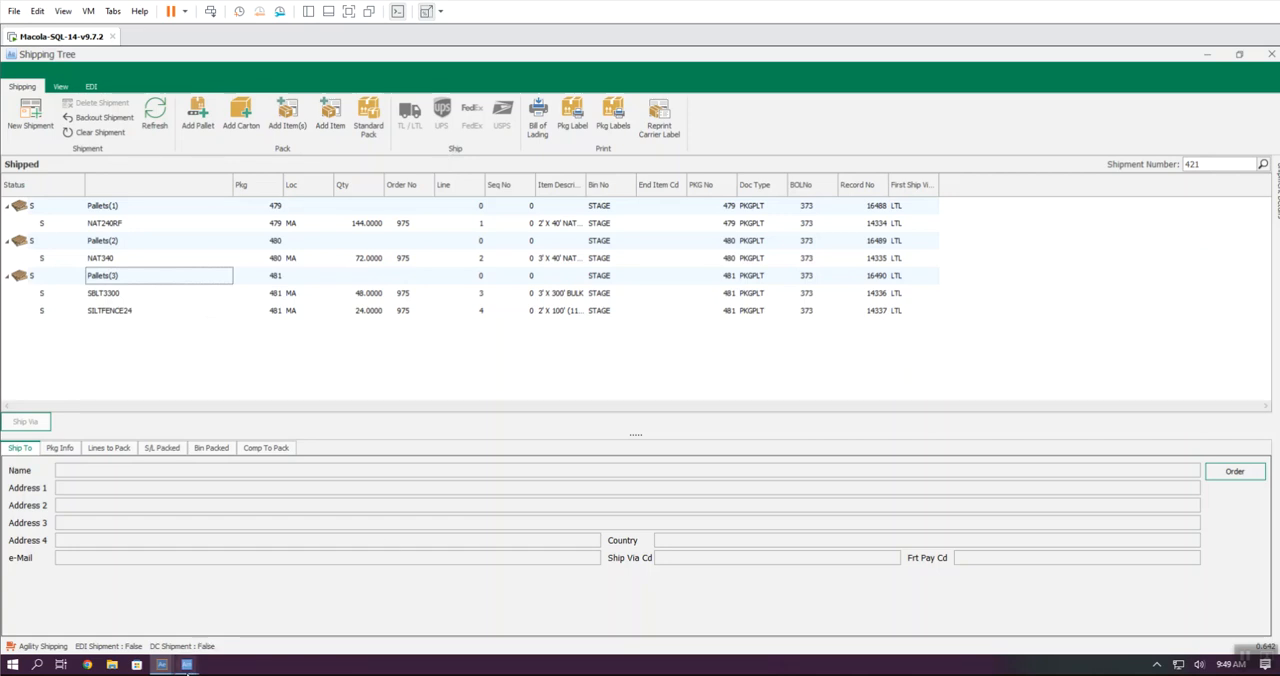
Step: Switch to Agility 360 in the Connect window and start Pack Pallets with a new shipment, a new pallet and the order number
mouse_move(186, 668)
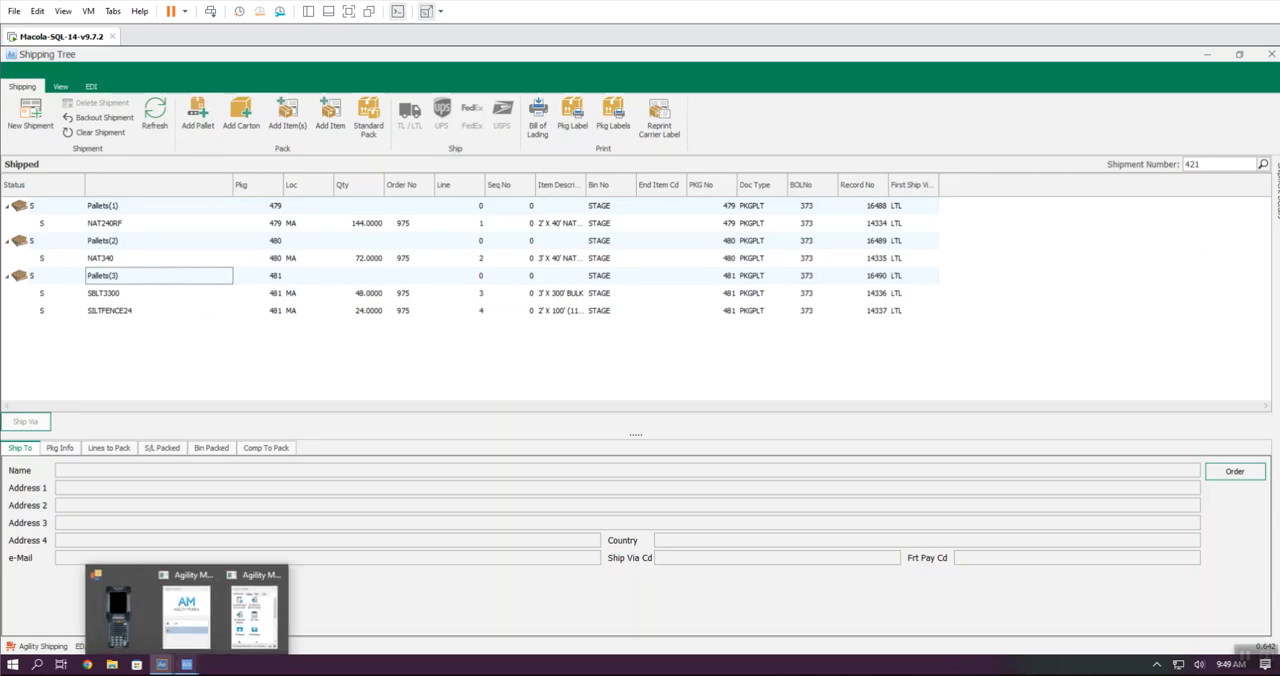
left_click(117, 610)
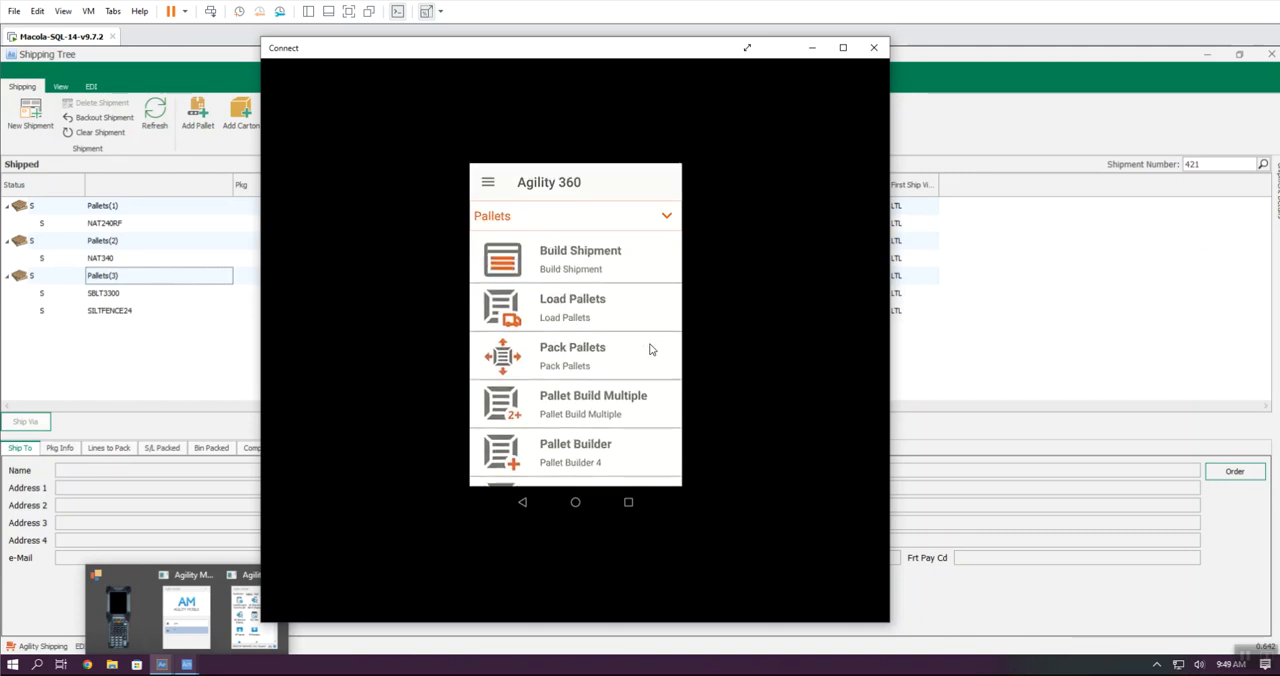
left_click(649, 349)
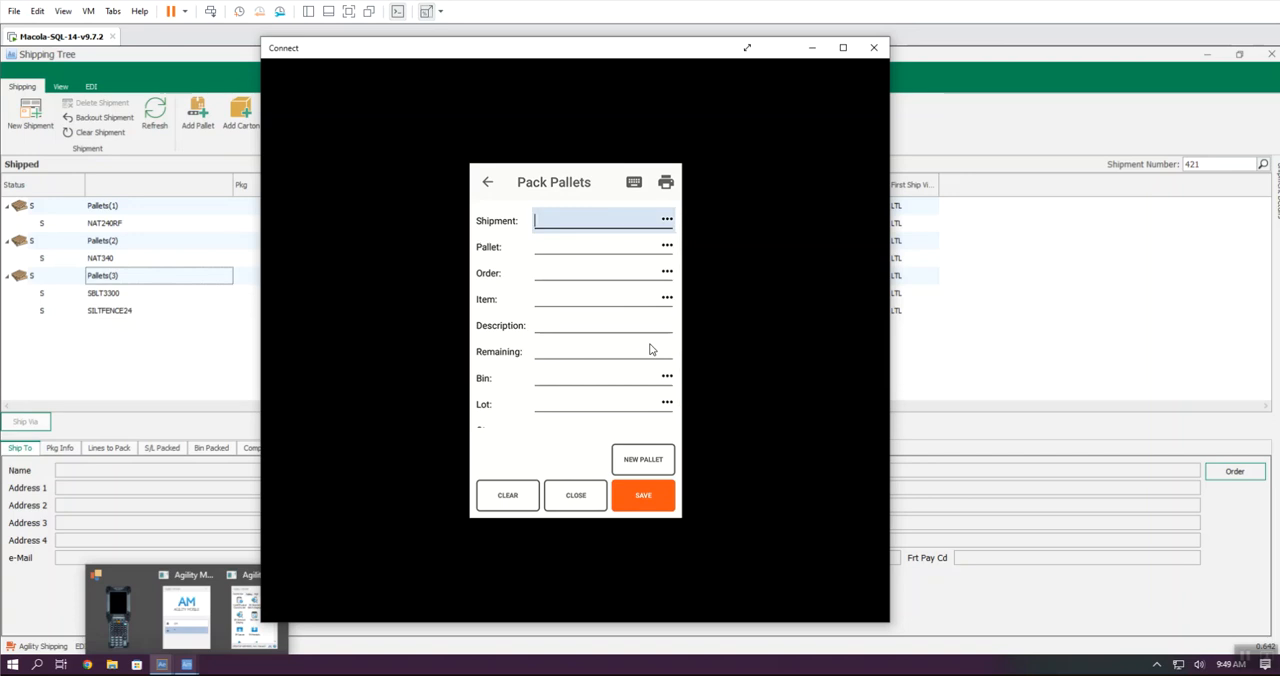
key("Return")
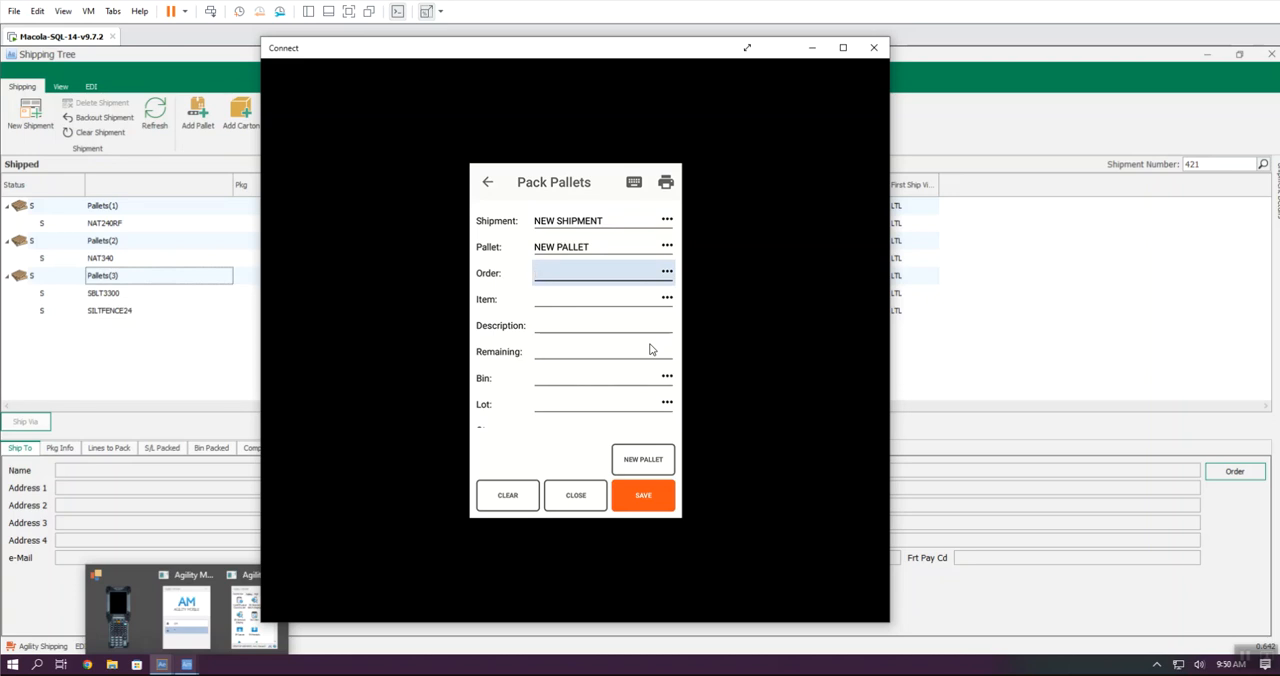
type("994")
key("Return")
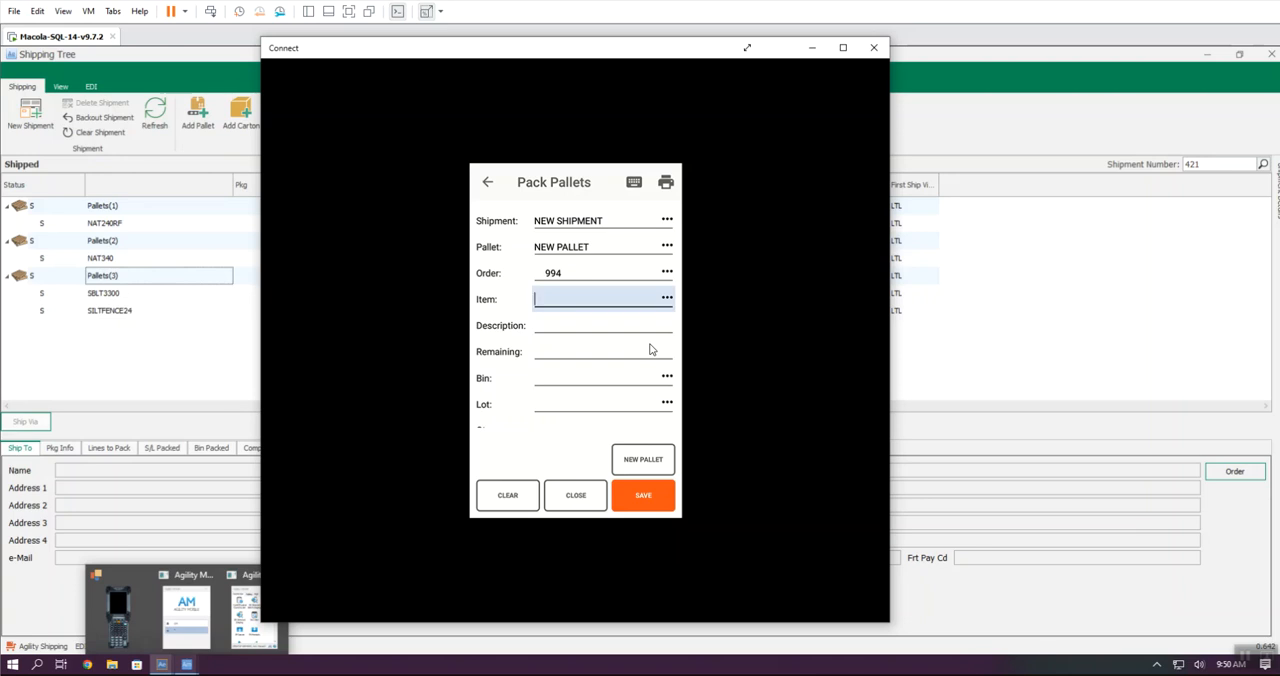
Step: Pack ABINLOTITEM from bin STAGE with lot 20211001 and quantity 432, and get past the pallet label's printer selection
type("ABINLOTITEM")
key("Return")
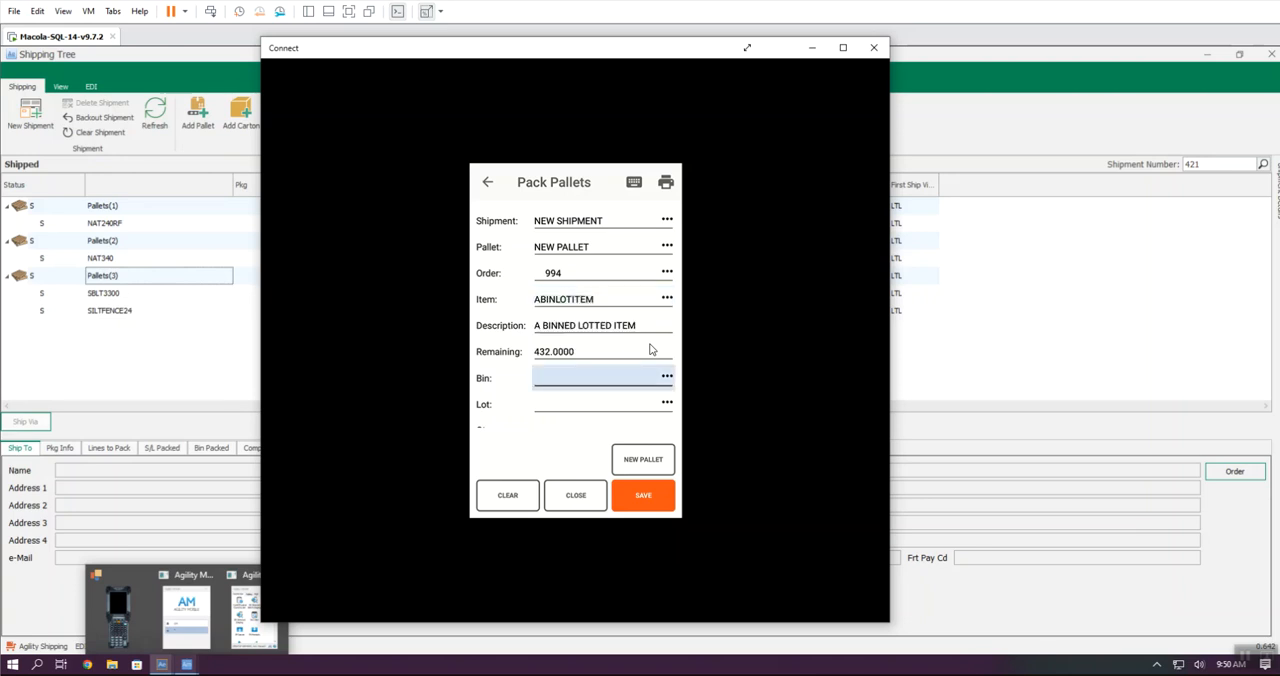
type("STAGE")
key("Return")
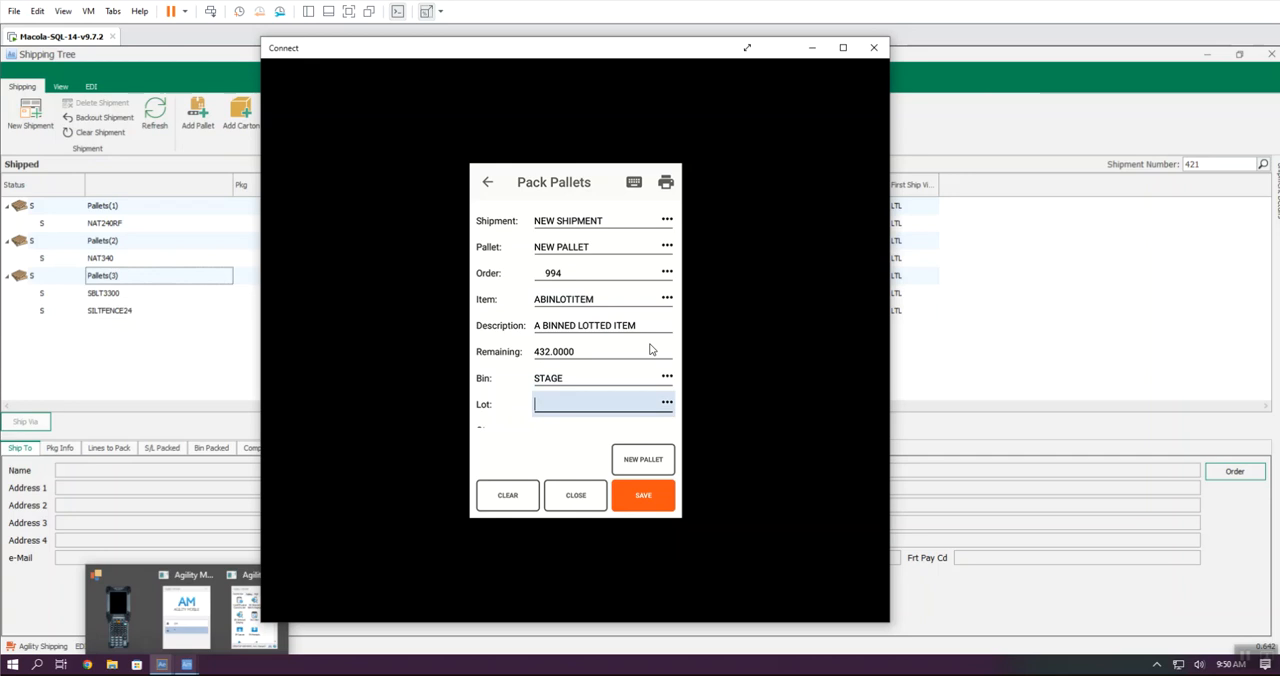
type("20211001")
key("Return")
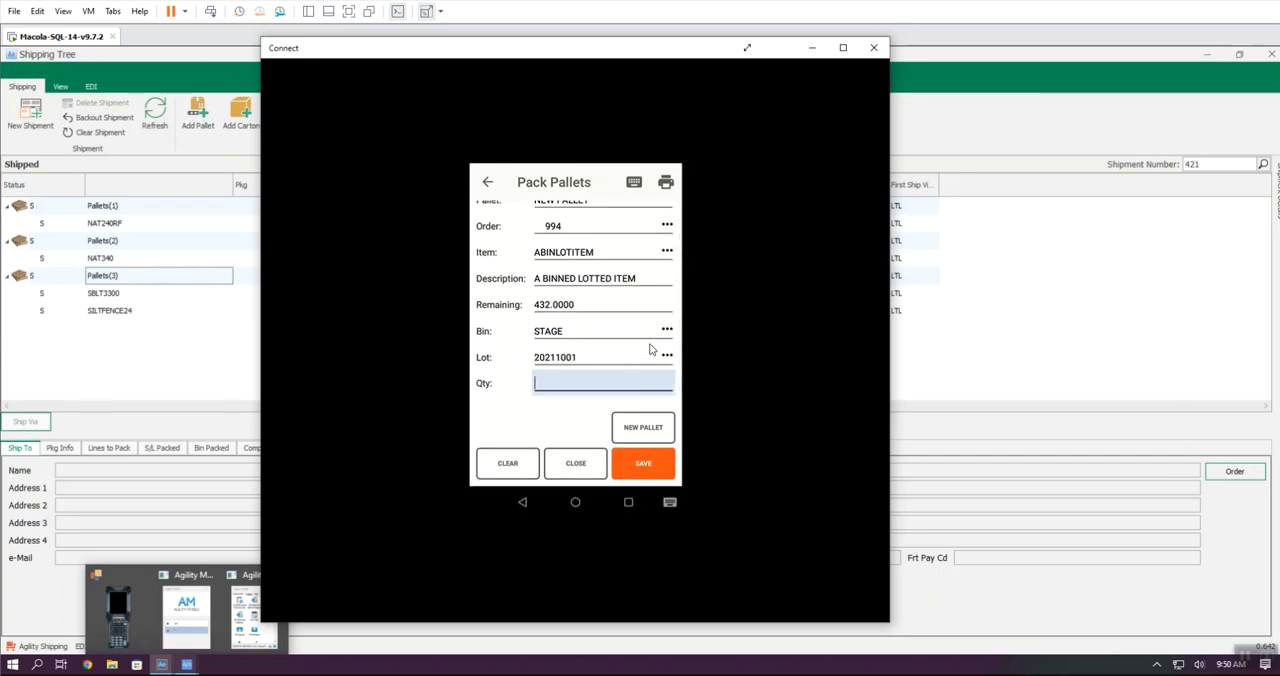
type("432")
key("Return")
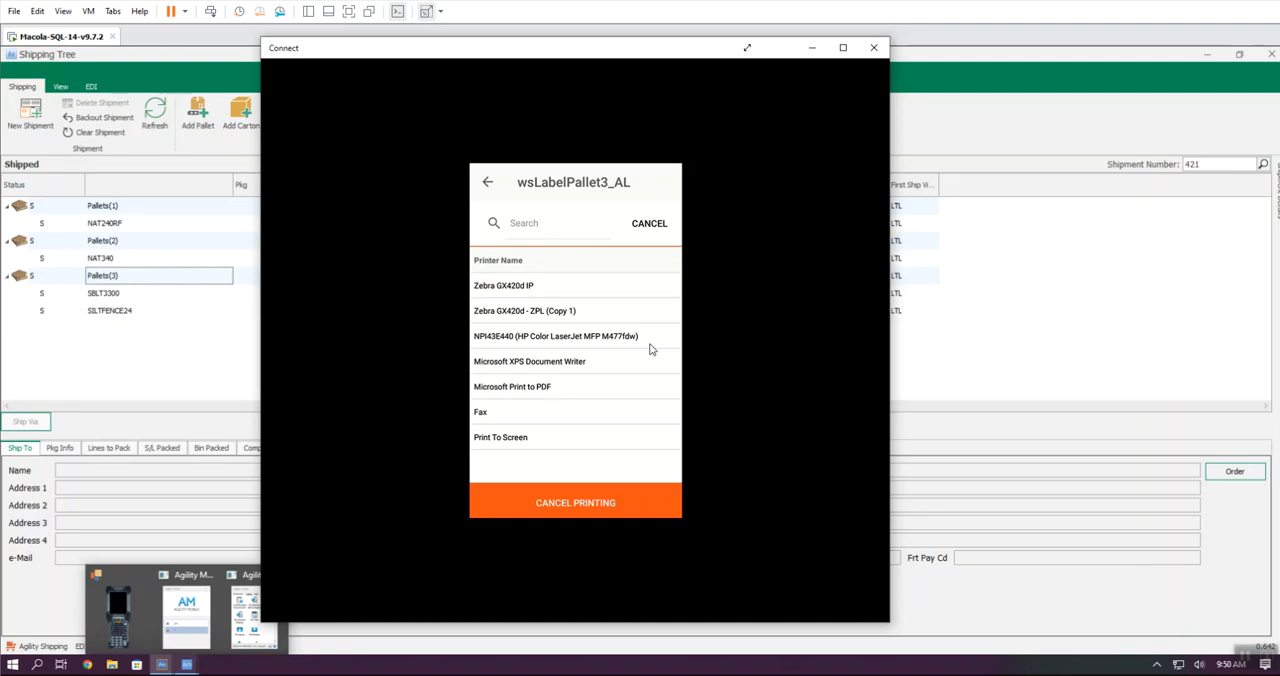
left_click(650, 345)
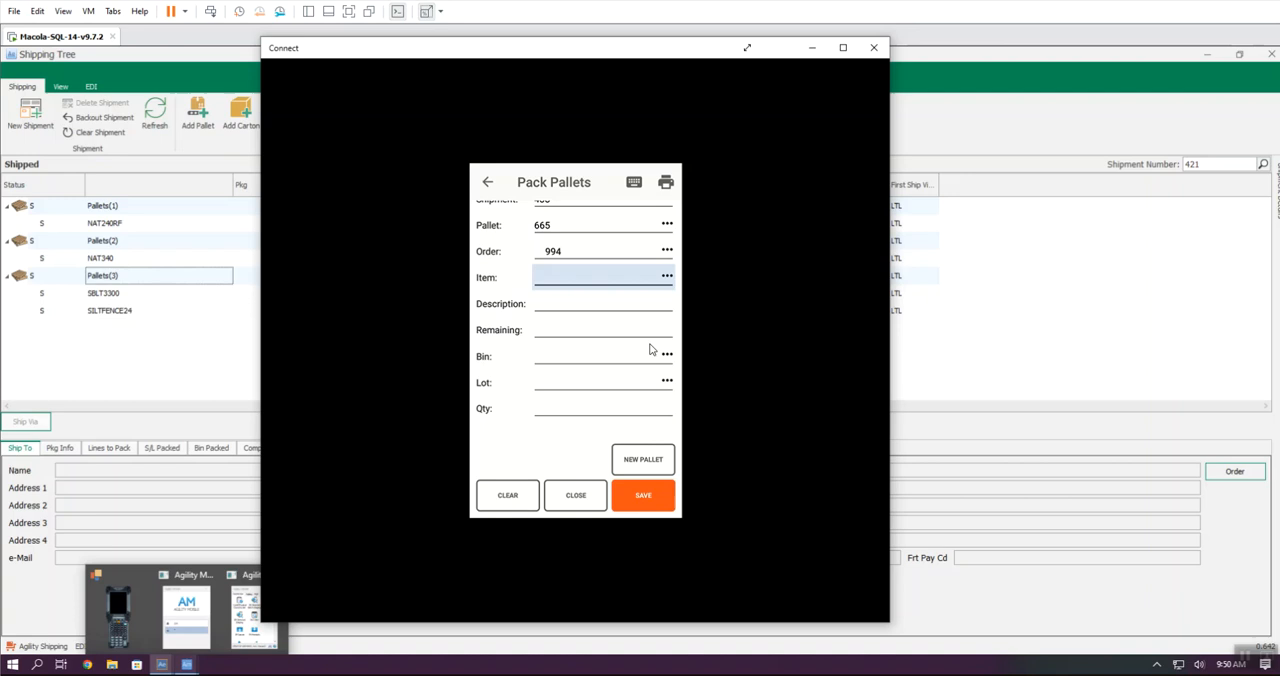
Step: Pack BBINLOTITEM onto the same pallet from bin STAGE with lot 20211201 and quantity 432, getting past the label printer selection
scroll(650, 349, "up", 1)
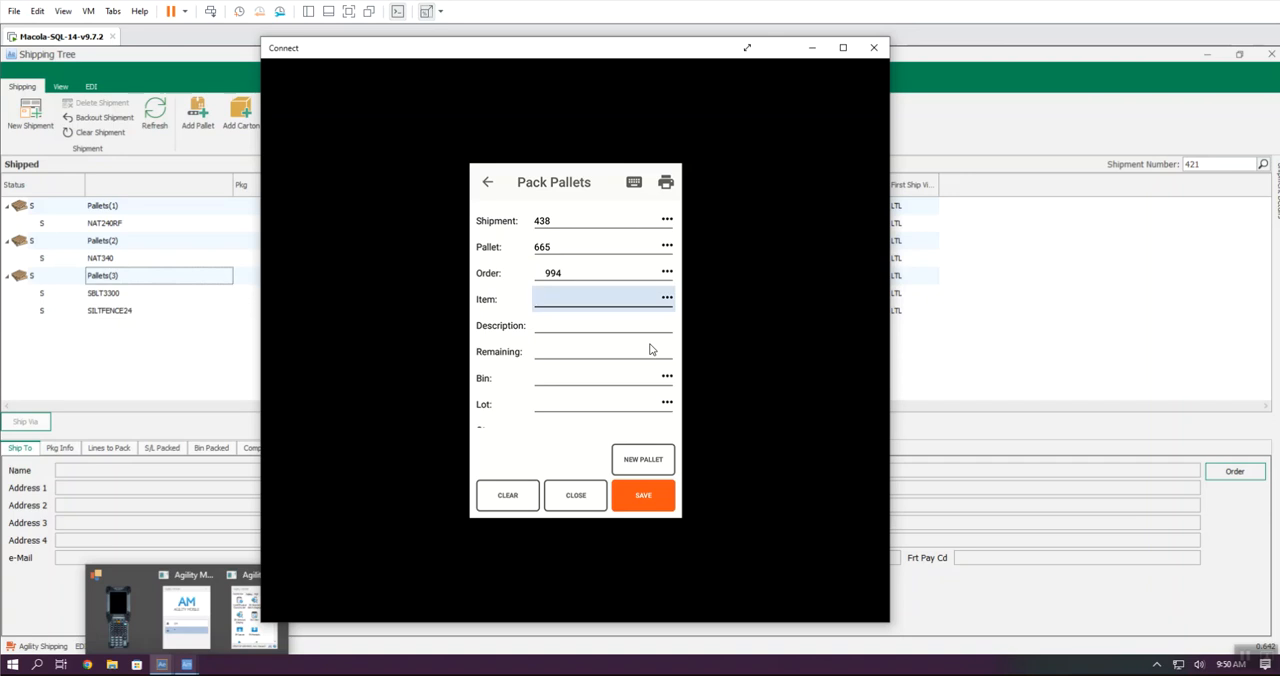
type("BBINLOTITEM")
key("Return")
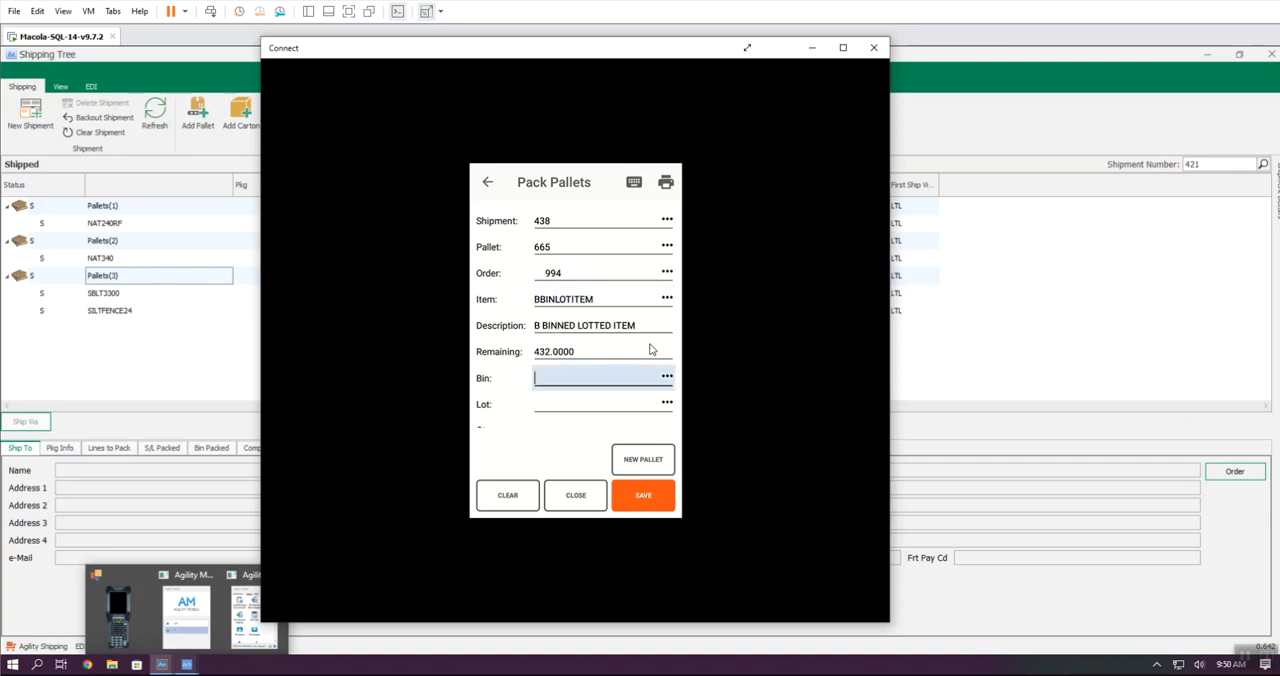
type("STAGE")
key("Return")
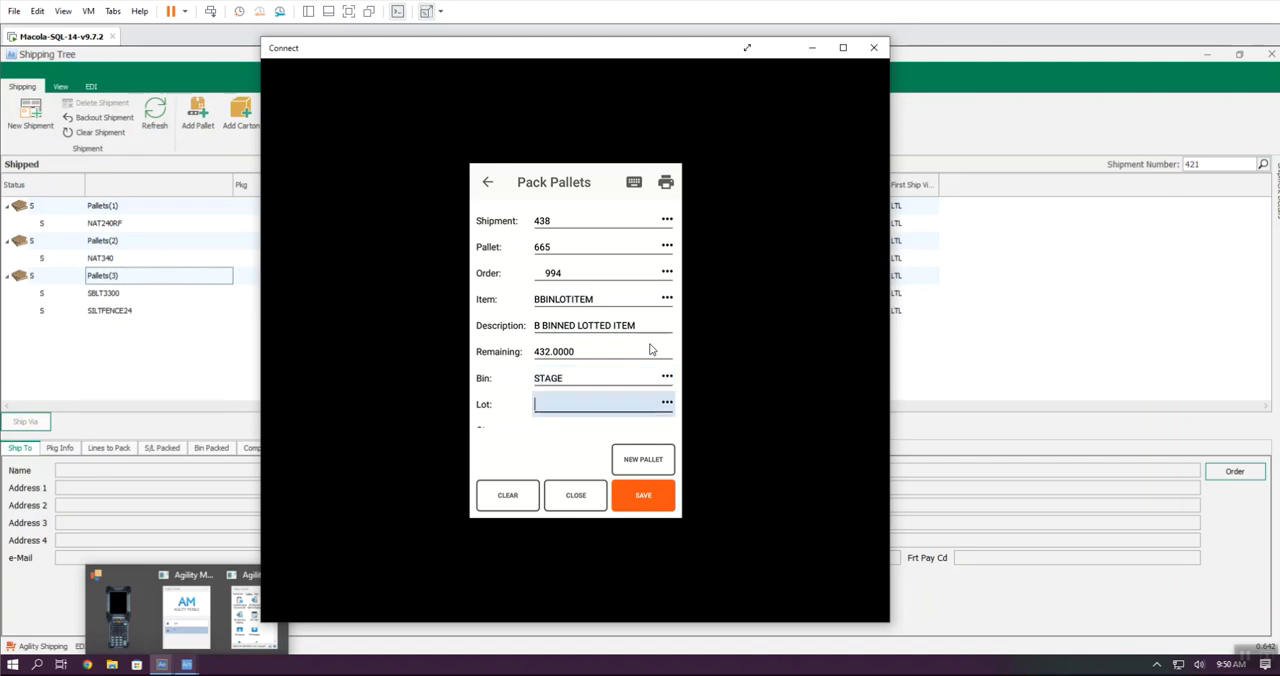
type("20211201")
key("Return")
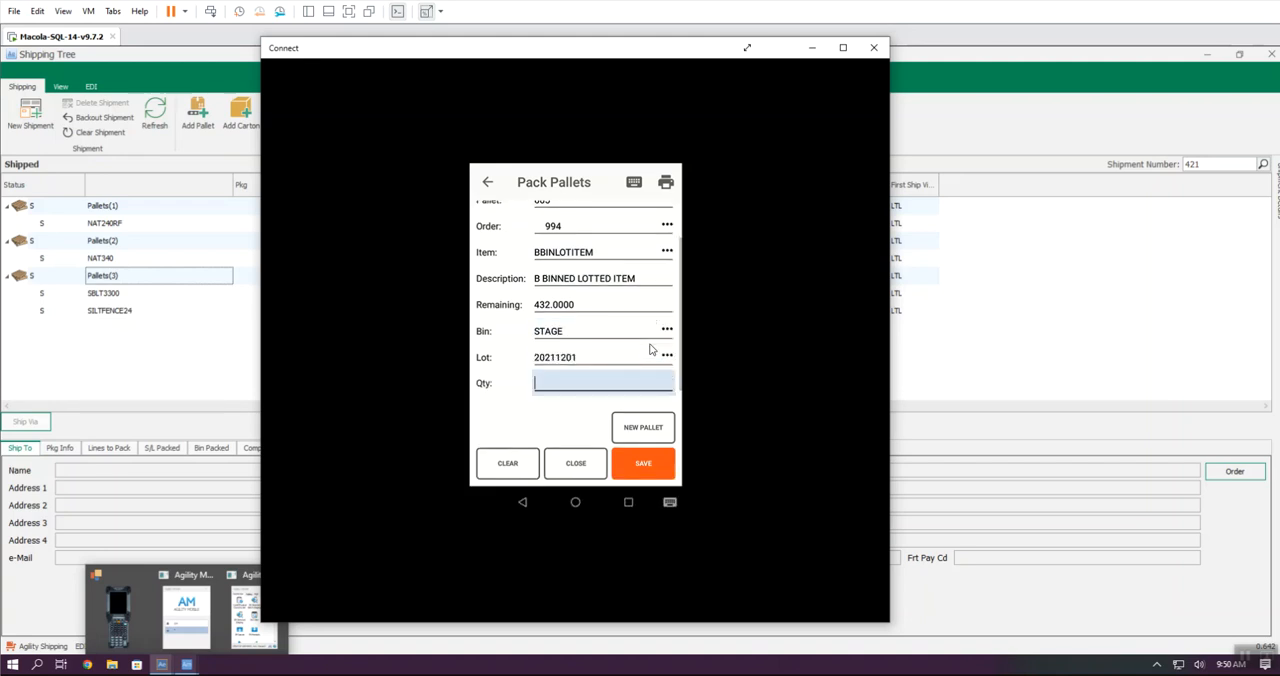
type("432")
key("Return")
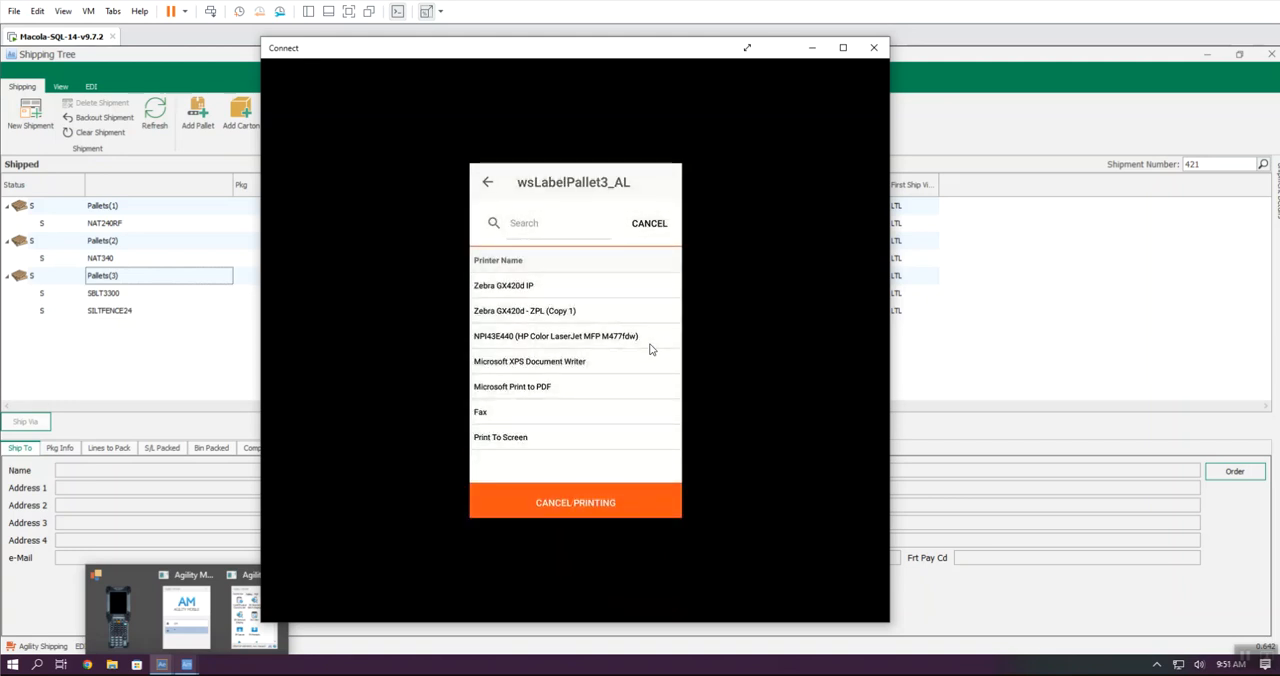
key("Return")
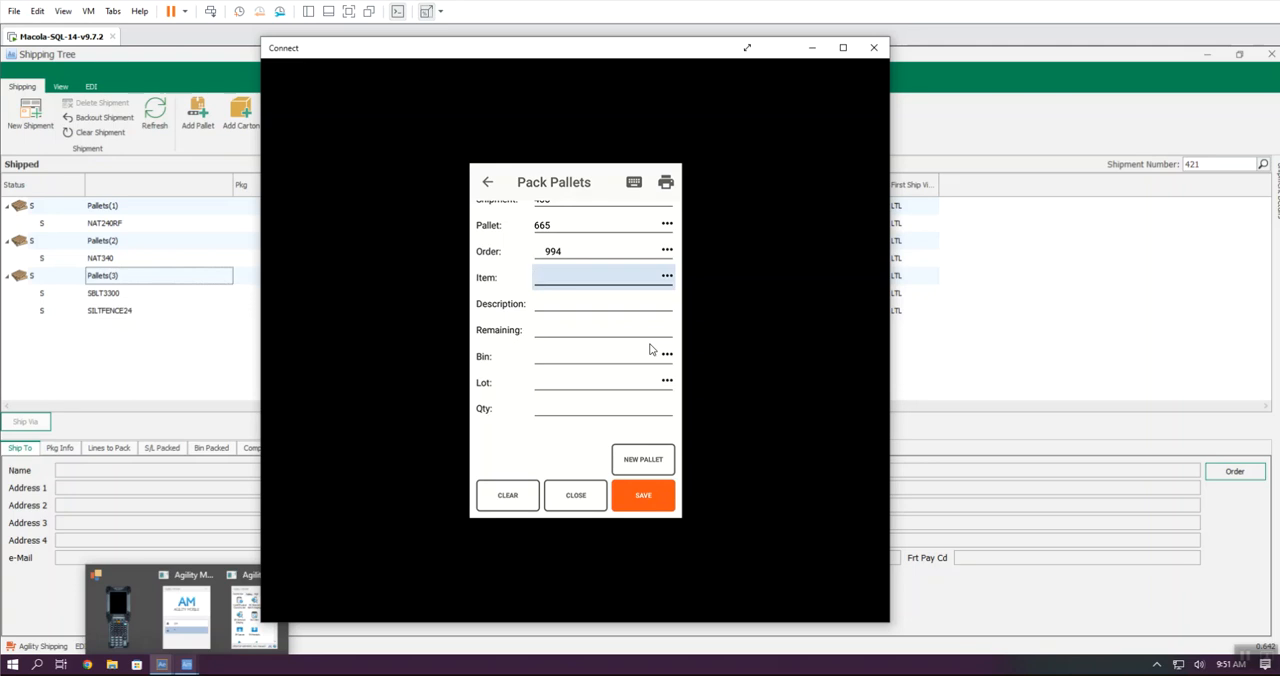
Step: Enter CBINLOTITEM for a new pallet with bin STAGE, lot 20220309 and quantity 432
scroll(650, 348, "up", 1)
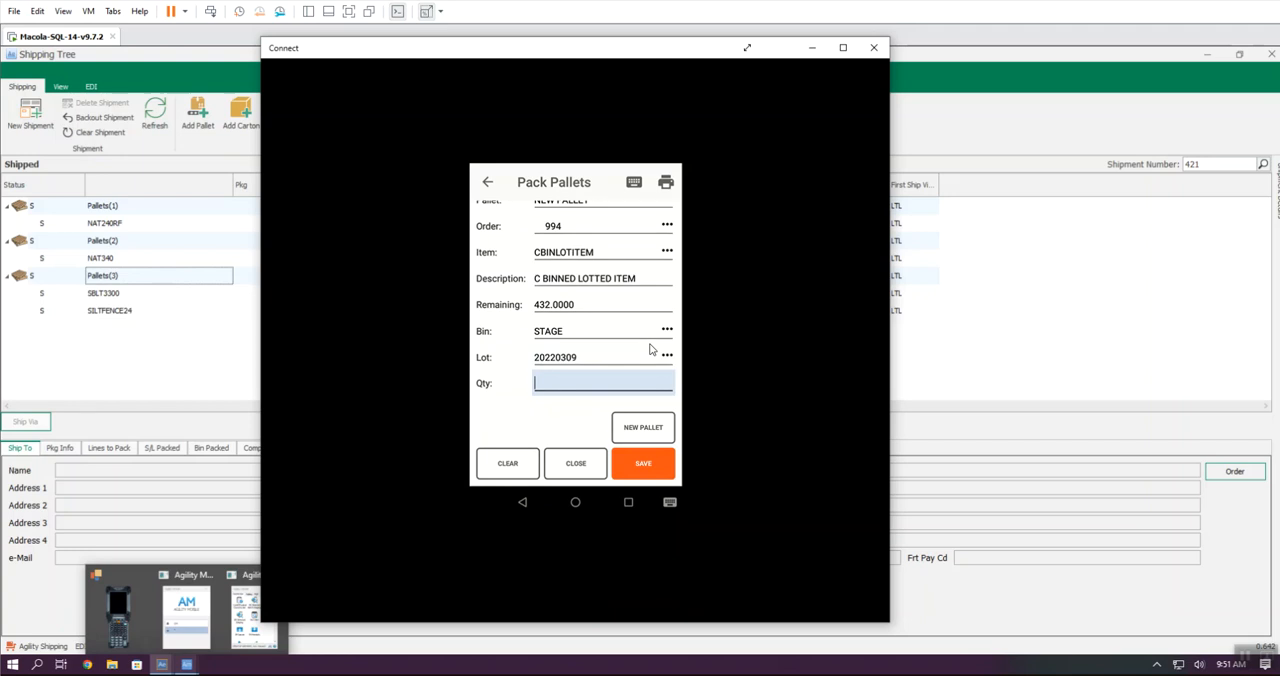
type("432")
Step: Switch back to the Shipping Tree and load shipment 438
left_click(1055, 279)
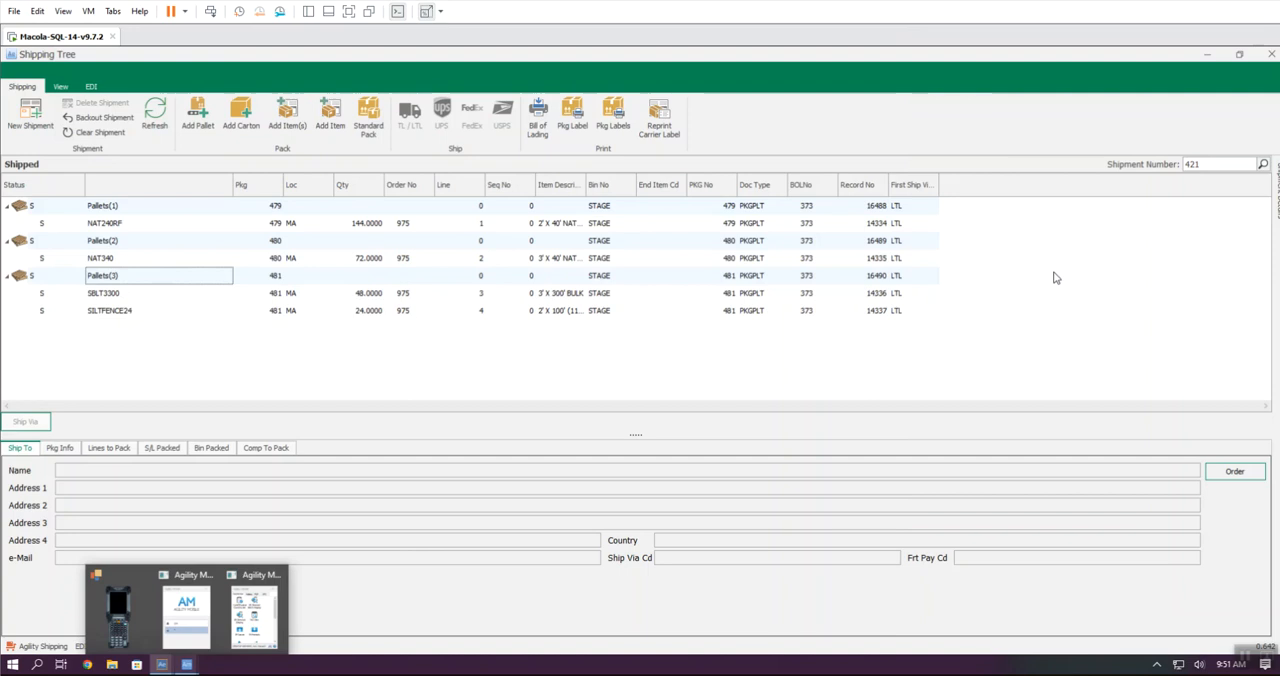
left_click_drag(1227, 165, 1168, 166)
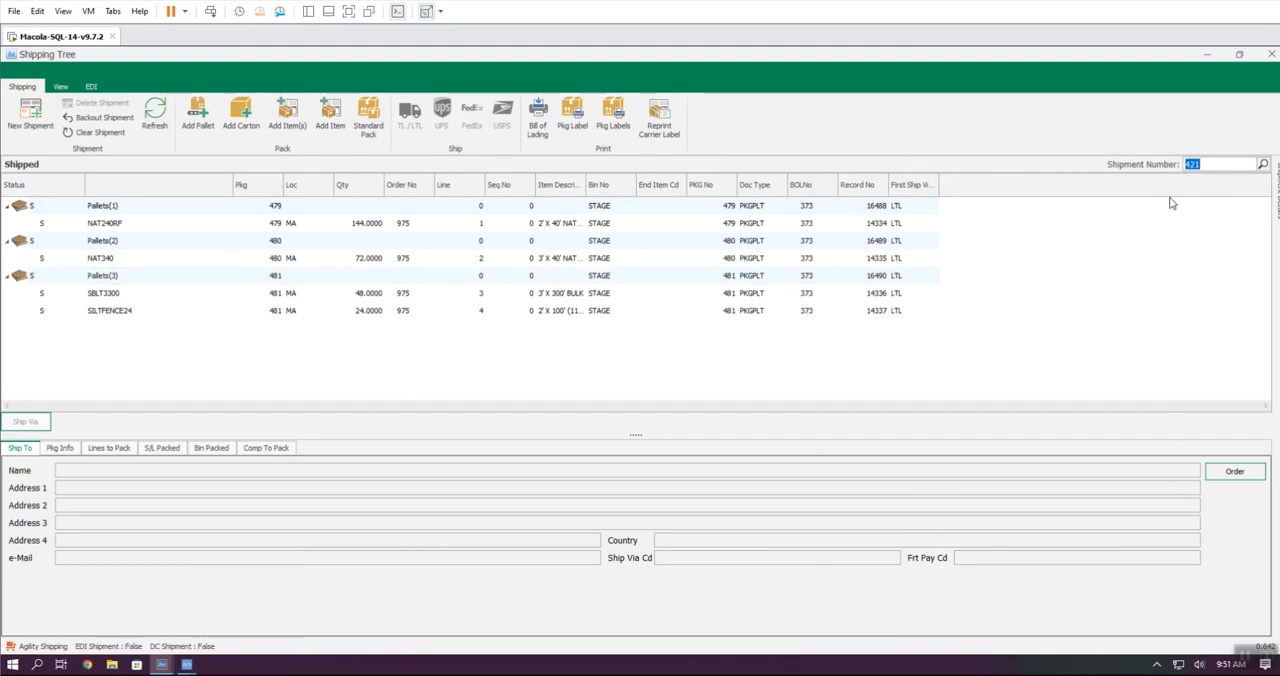
type("438")
key("Return")
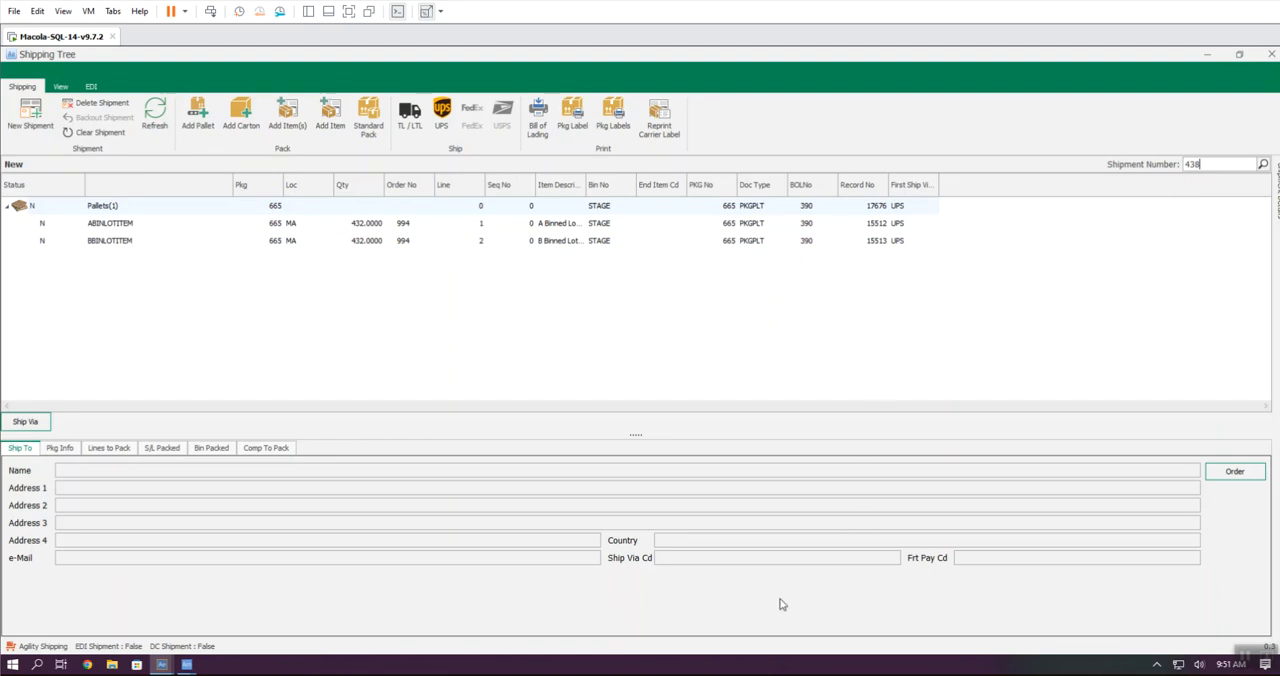
Step: Return to the Connect window, save CBINLOTITEM onto the new pallet and close Pack Pallets
key("alt+Tab")
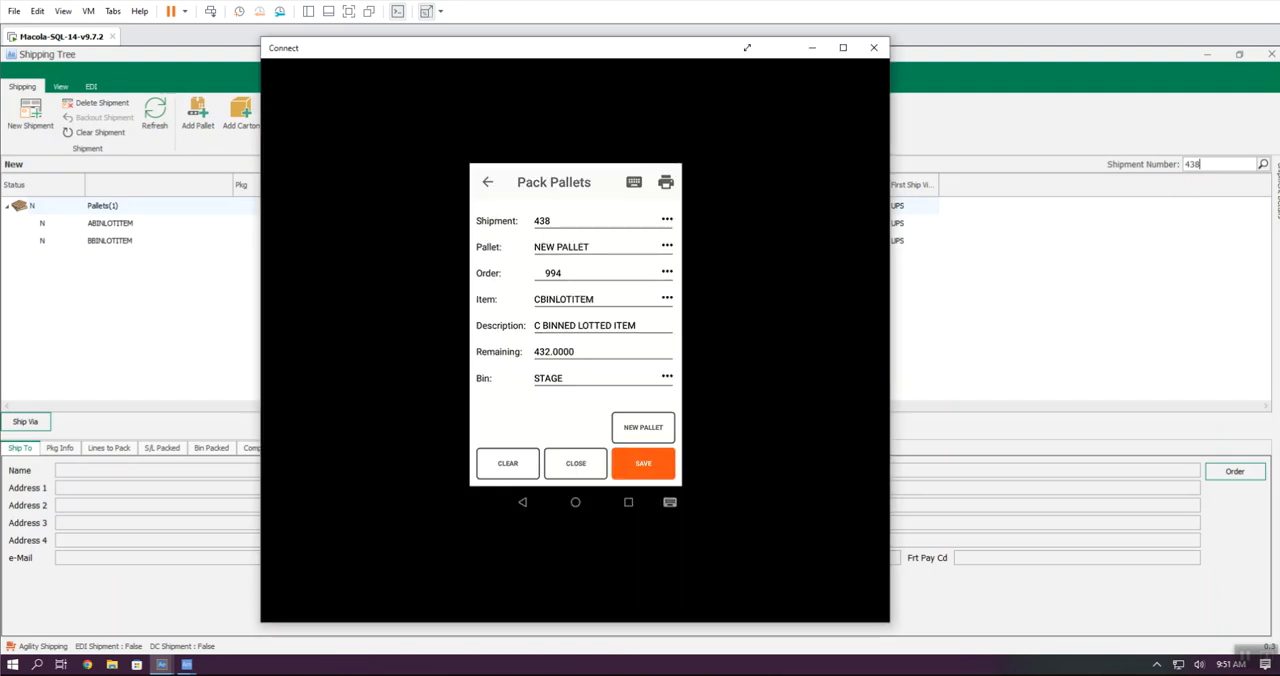
left_click(643, 465)
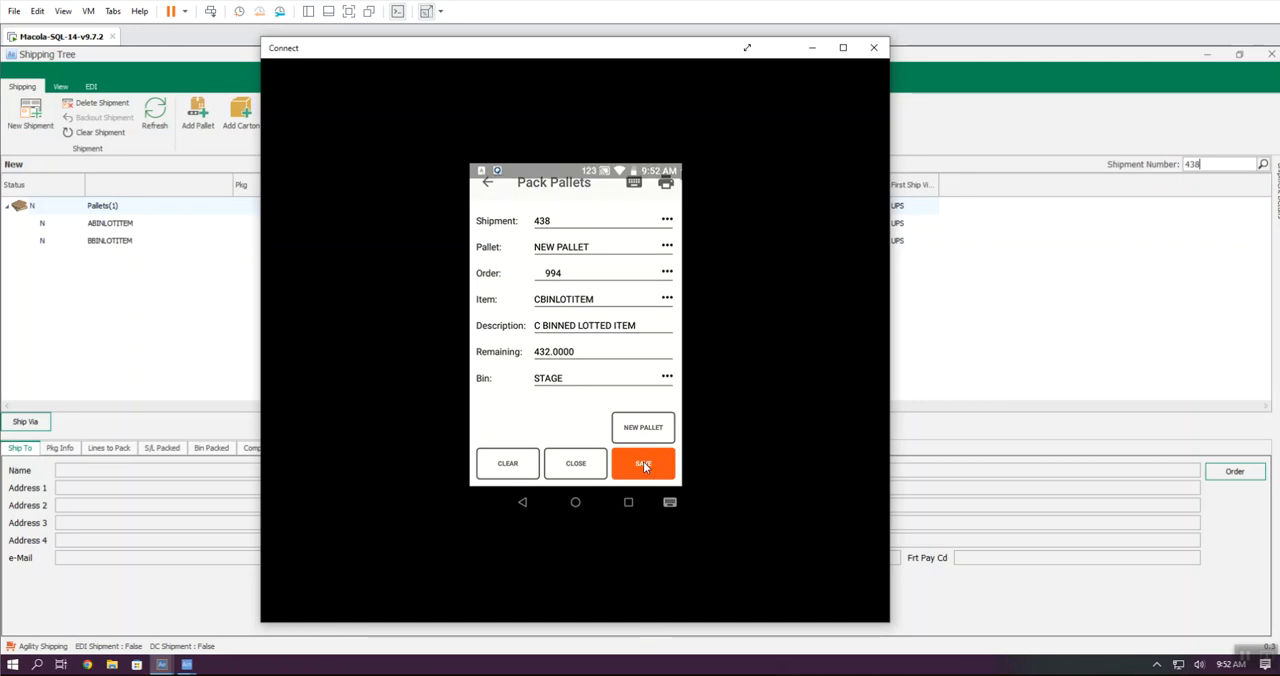
left_click(645, 466)
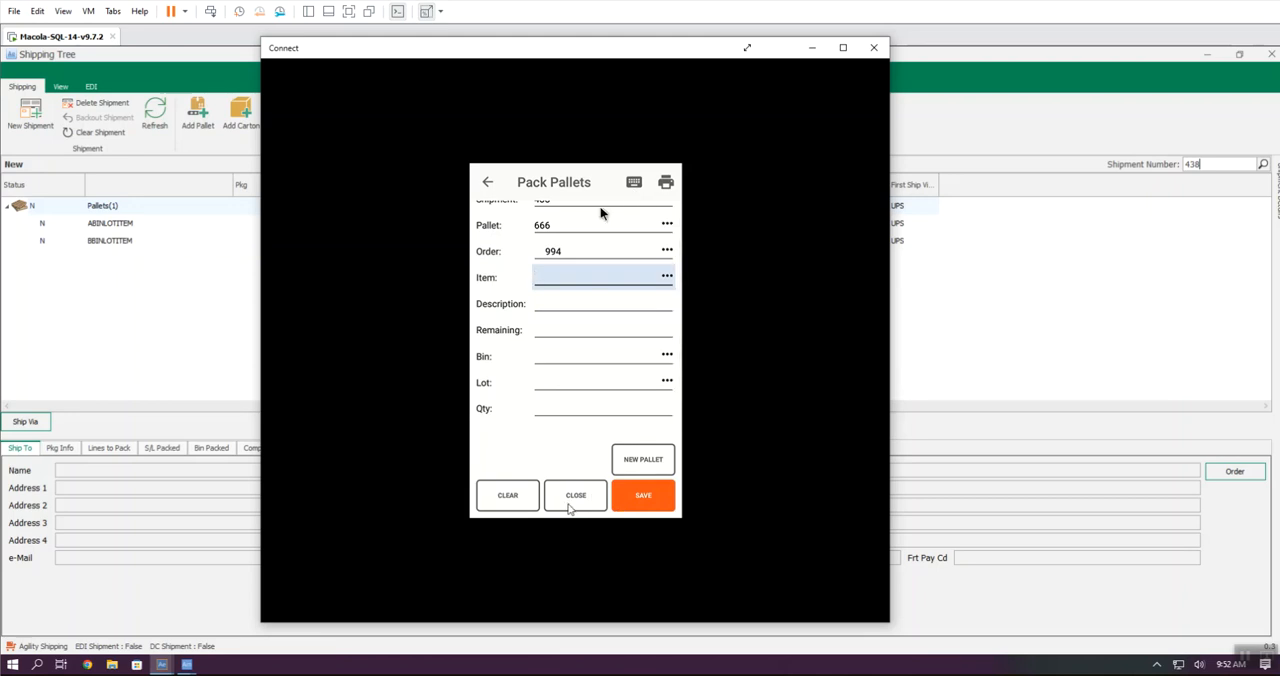
left_click(568, 502)
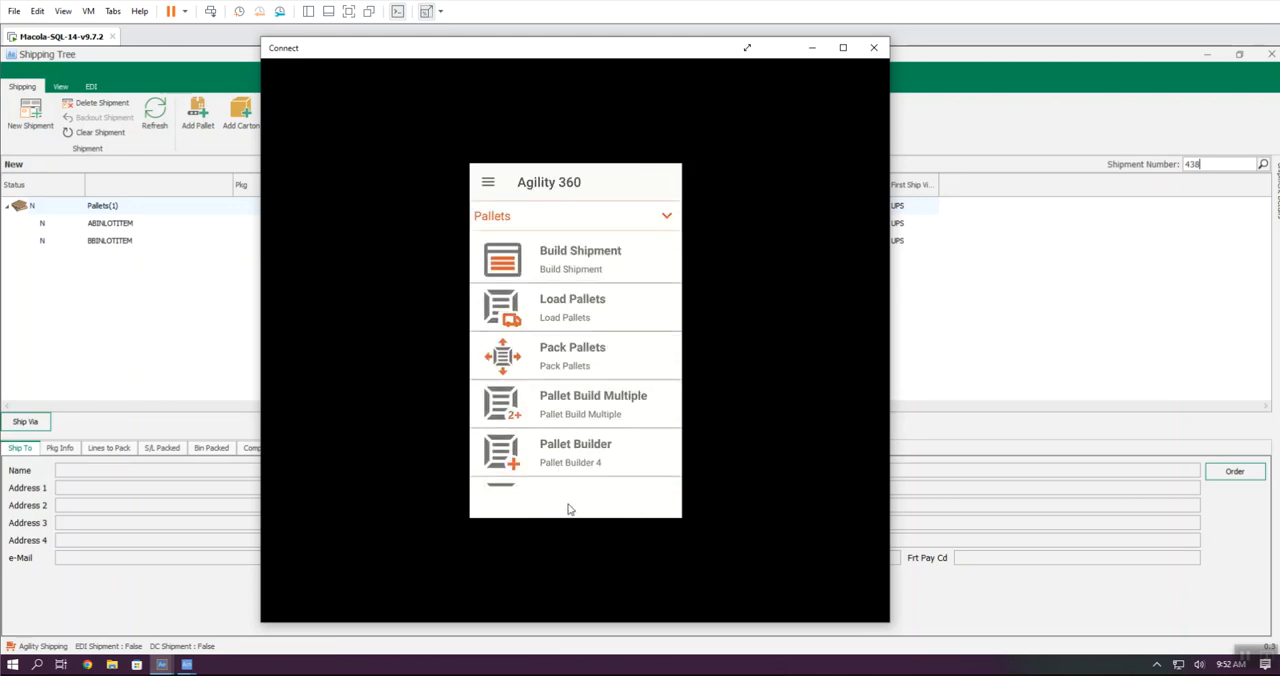
Step: Refresh shipment 438 in the Shipping Tree and examine its two pallets and the actions offered for the second one
left_click(959, 291)
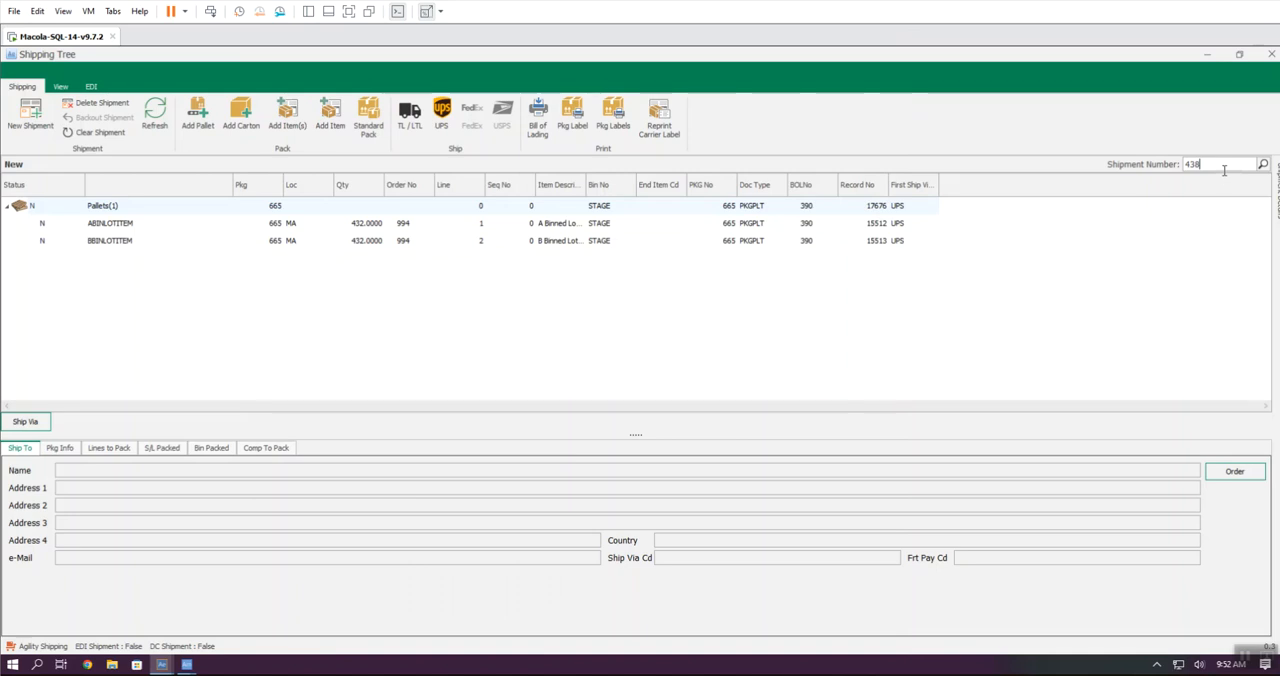
left_click(152, 120)
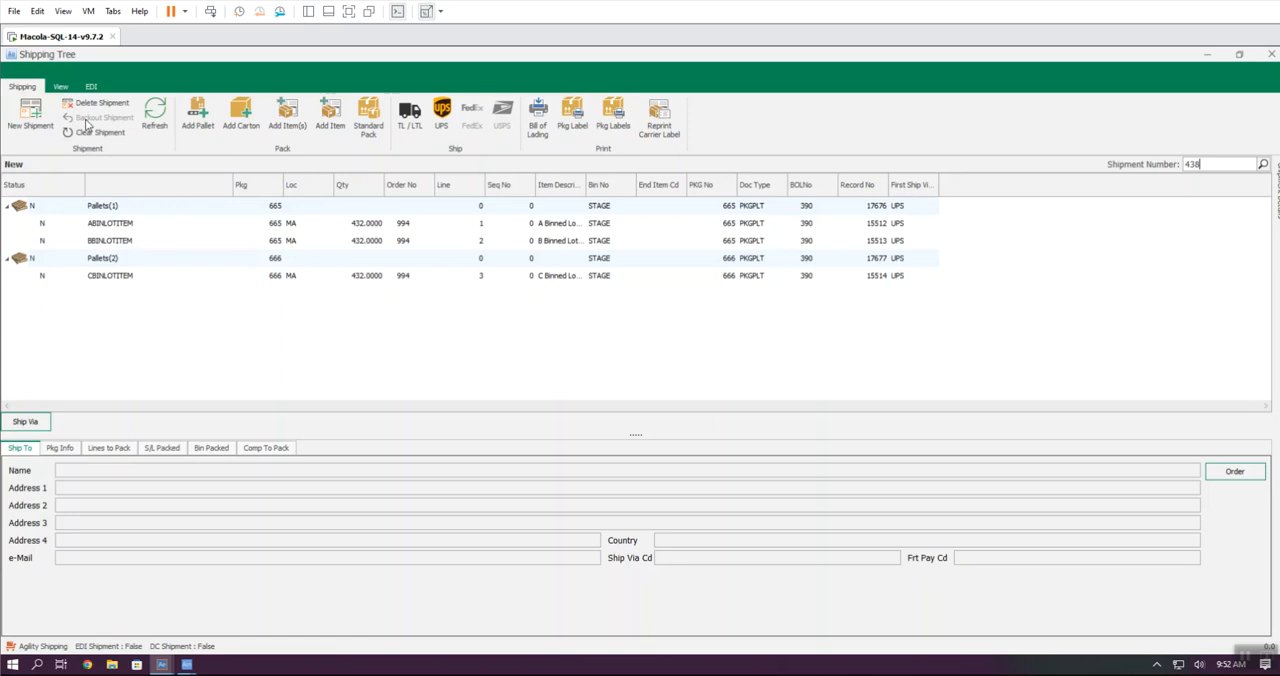
left_click(118, 208)
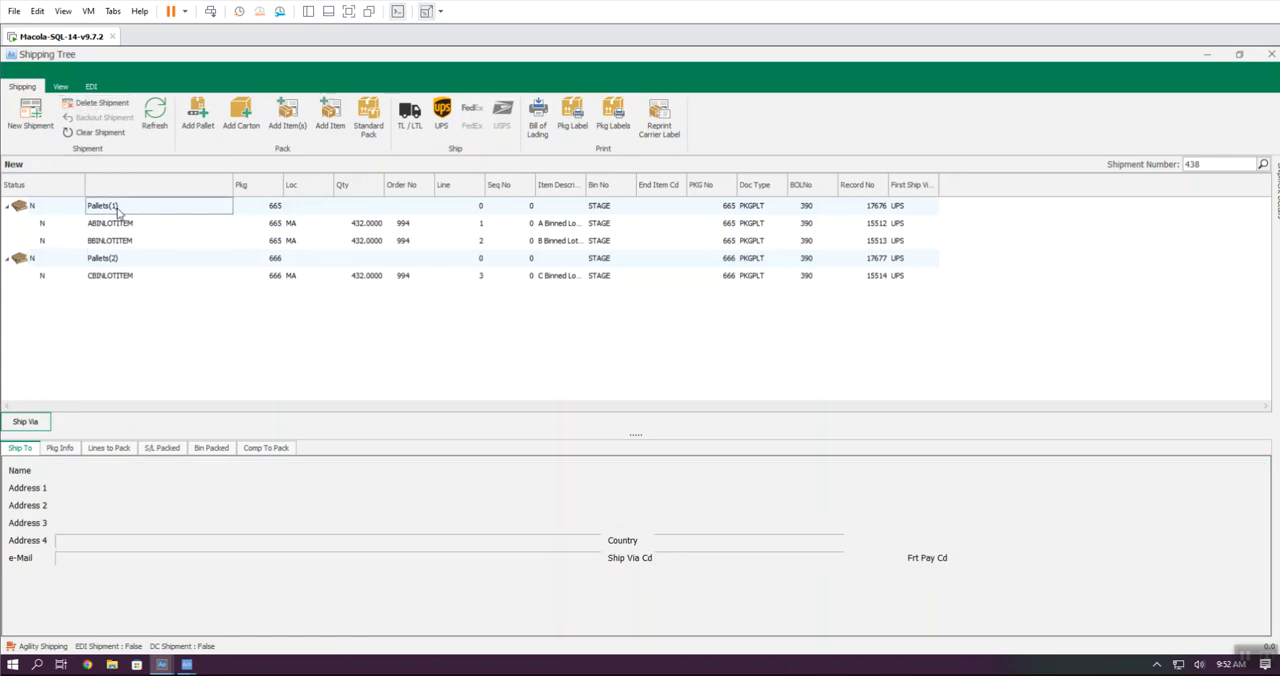
left_click(112, 259)
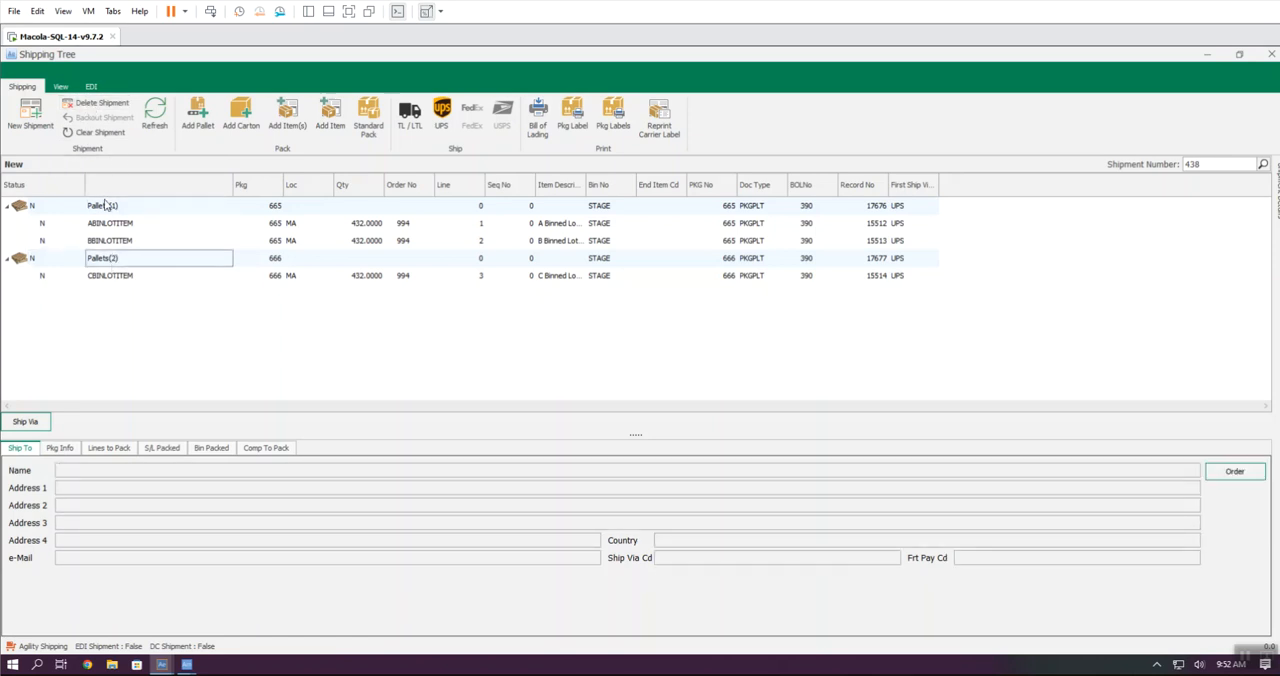
right_click(148, 262)
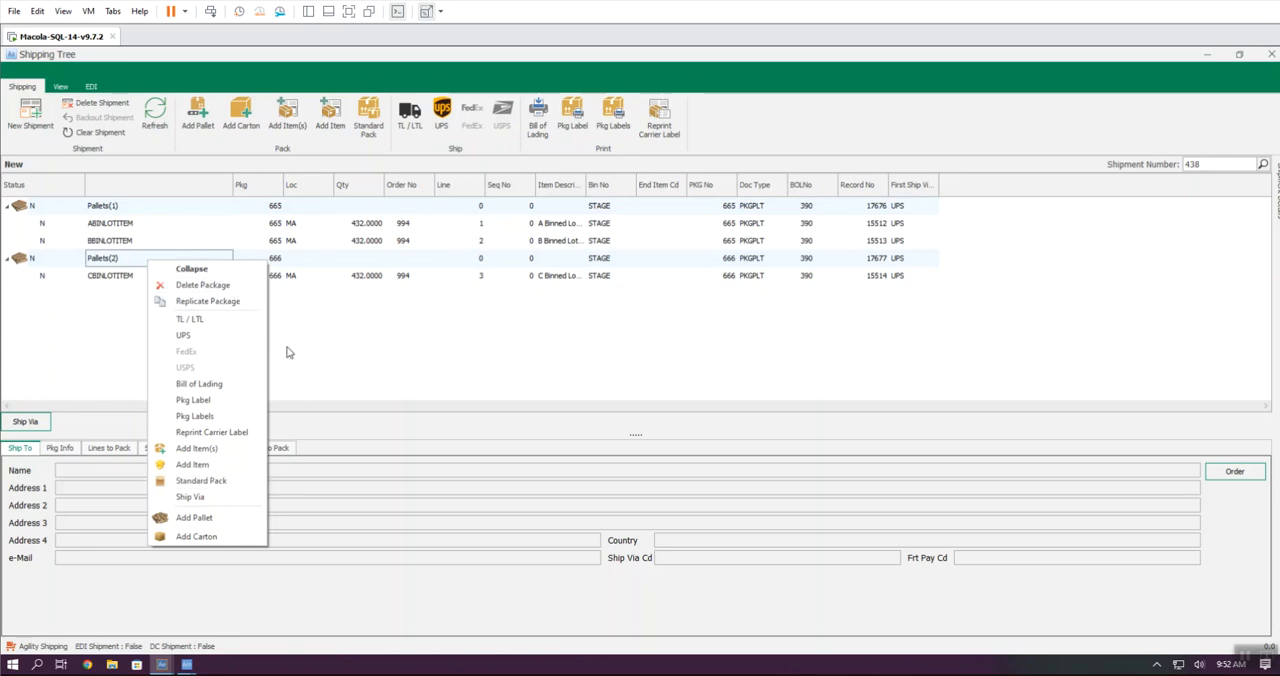
Step: Change the Ship Via of shipment 438 to LTL
left_click(385, 354)
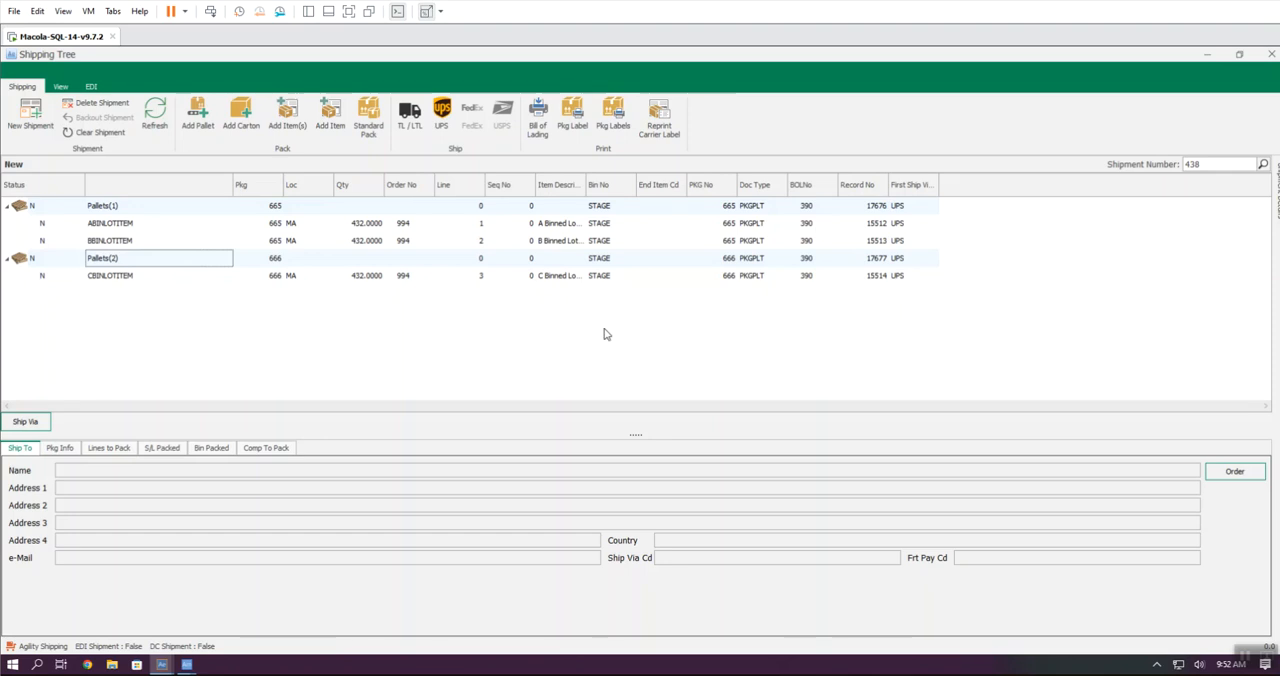
left_click(20, 421)
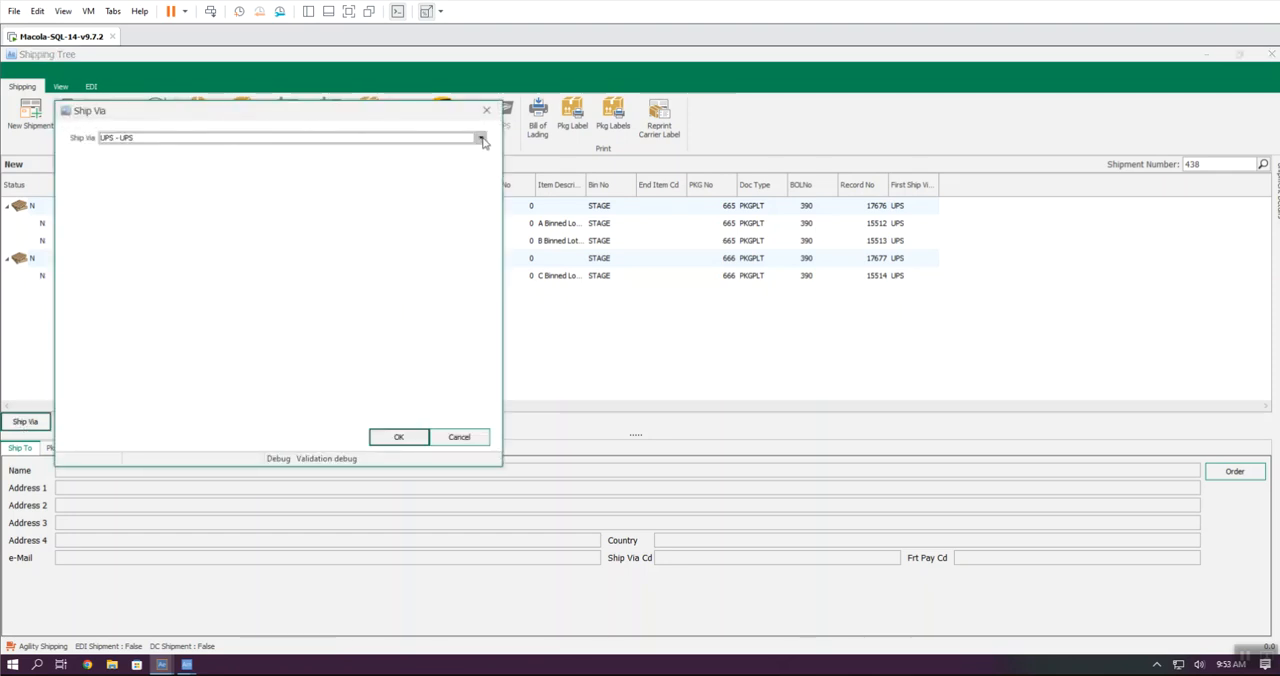
left_click(481, 138)
left_click(136, 200)
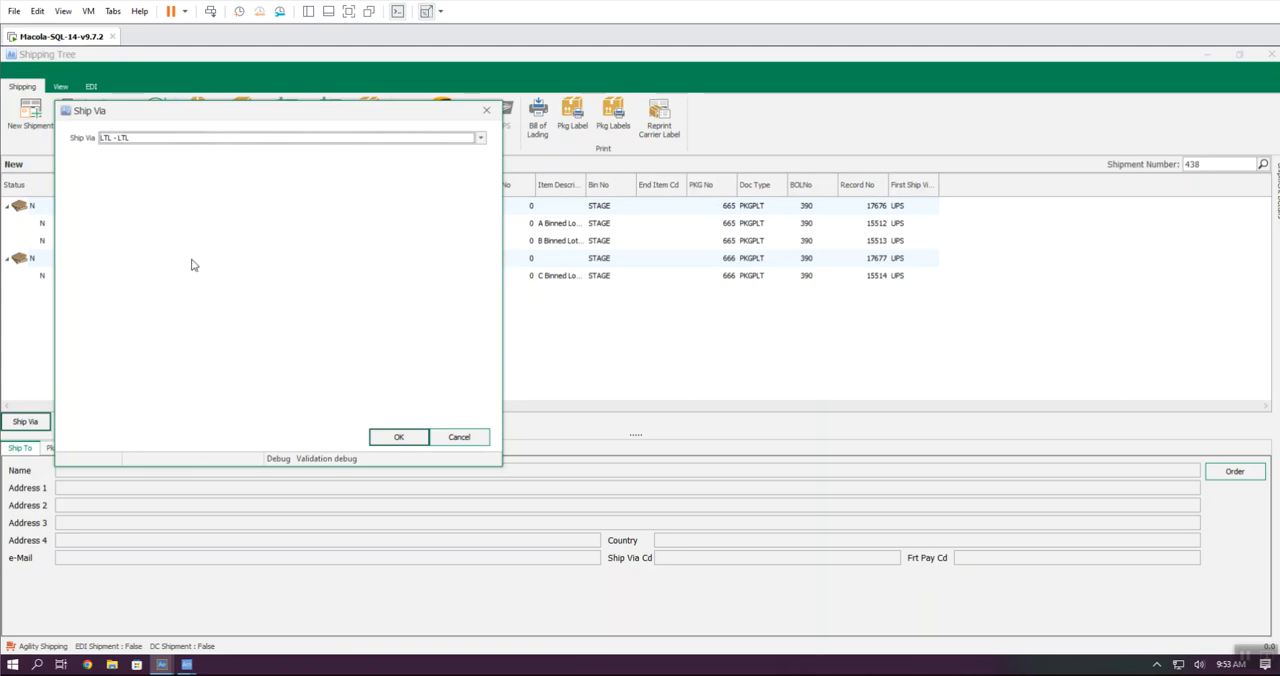
left_click(385, 437)
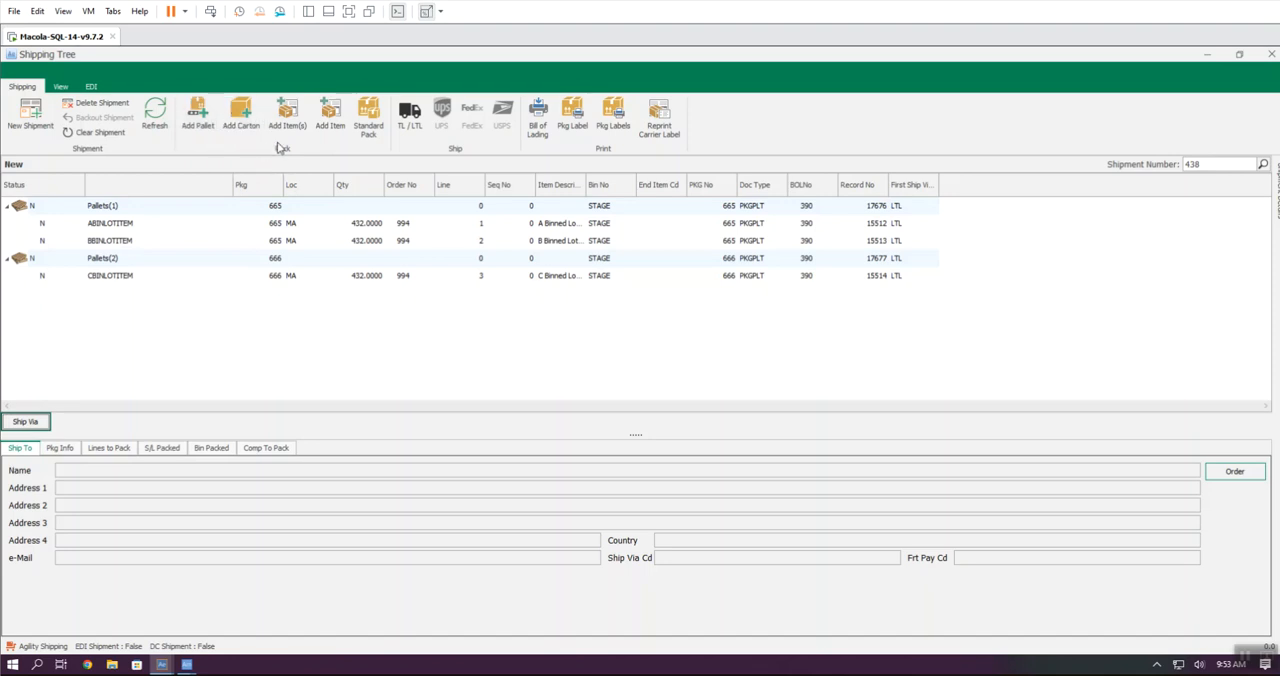
Step: Ship the pallets by TL / LTL with trailer number RW1262 on the bill of lading, and print the shipping documents
left_click(408, 126)
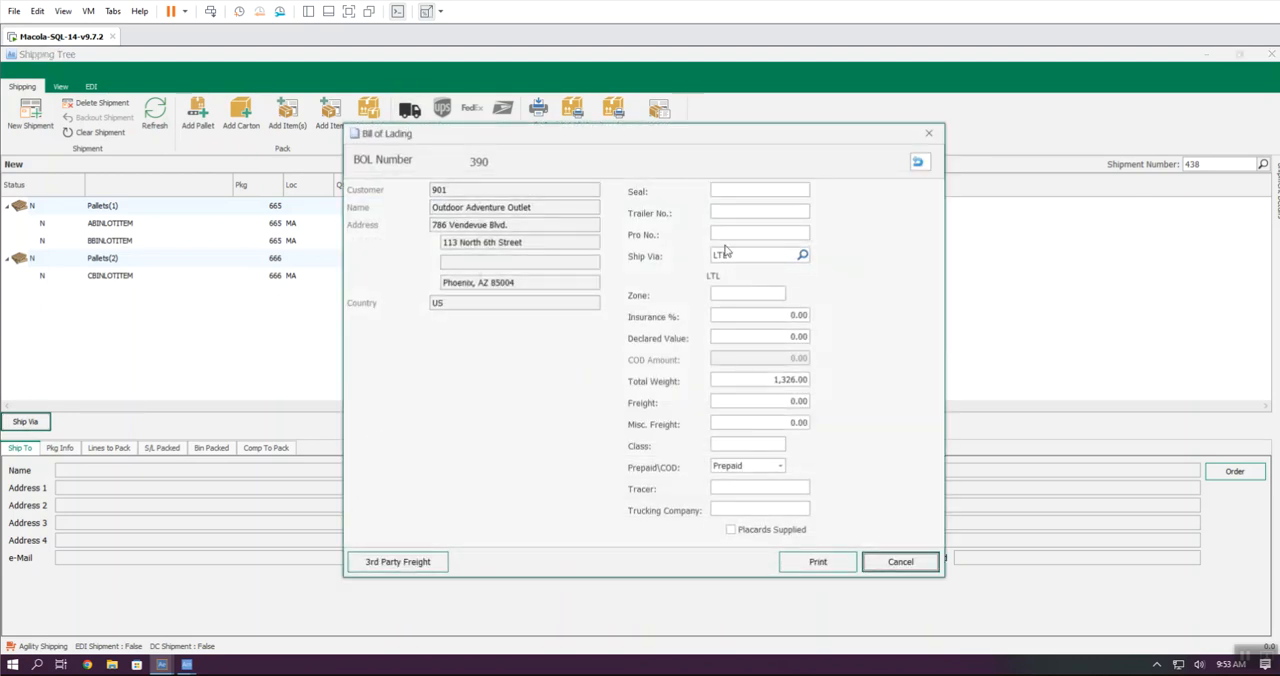
left_click(720, 212)
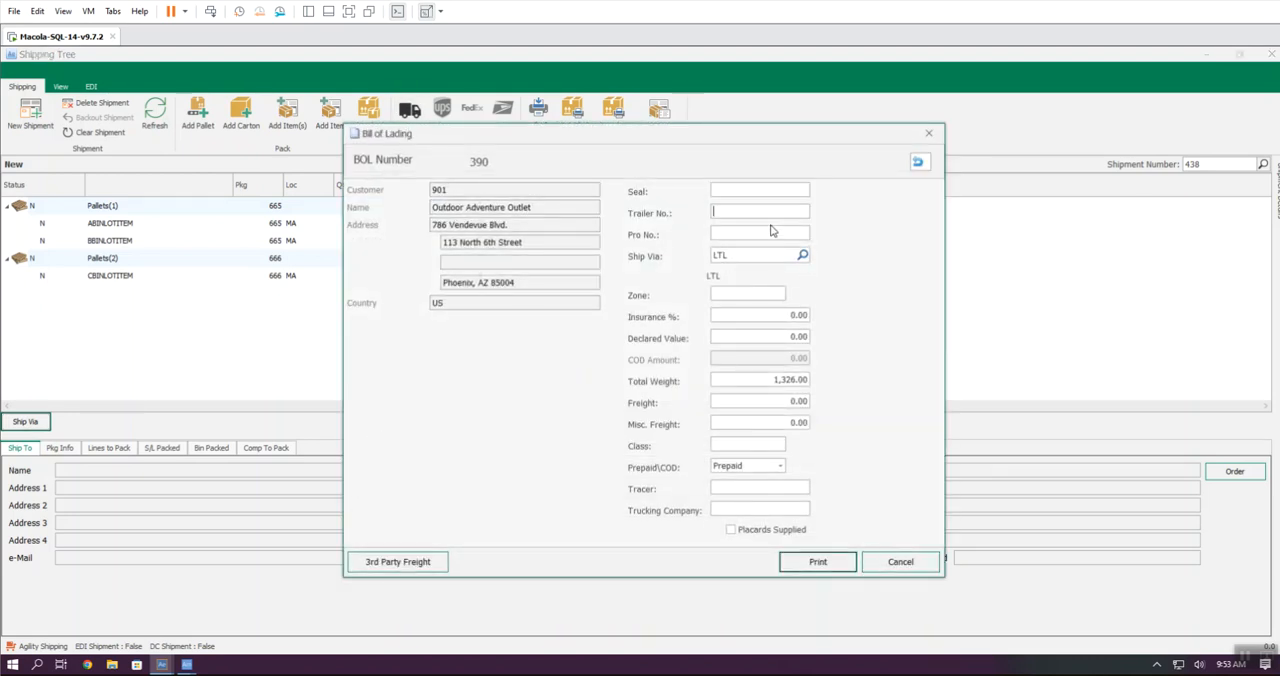
type("RW1262")
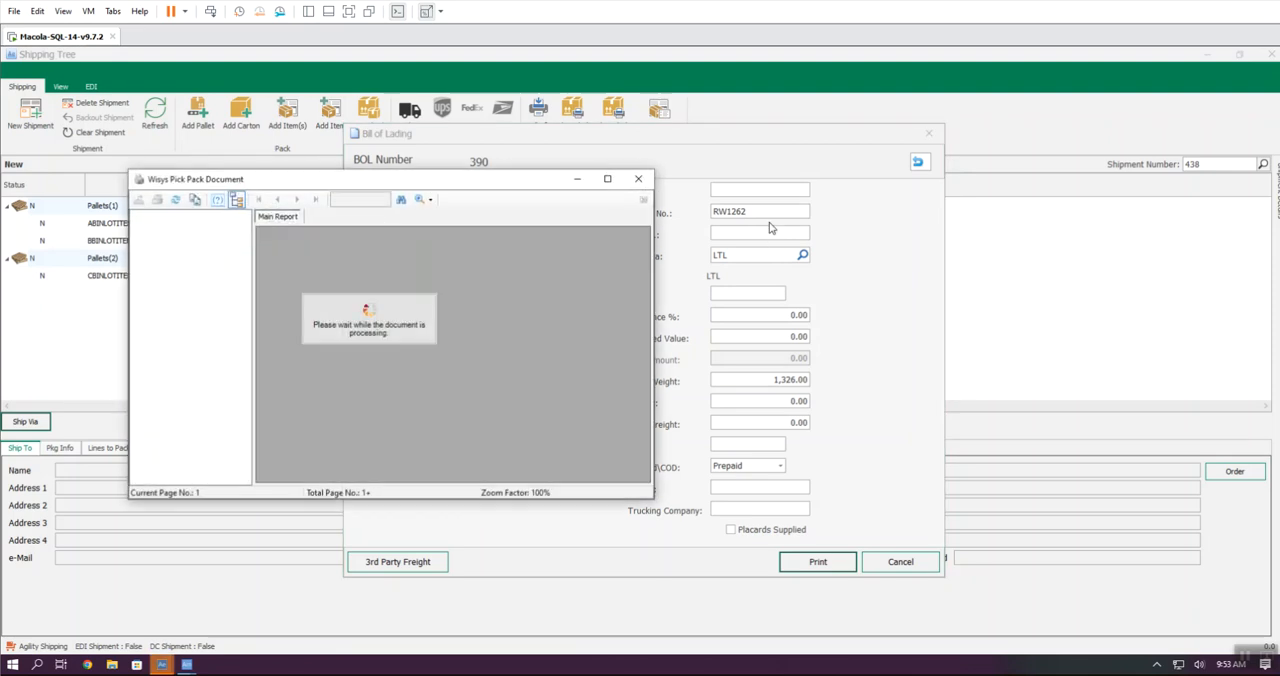
Step: Review and close the packing list and bill of lading previews, and reload shipment 438 in the Shipping Tree
left_click(606, 180)
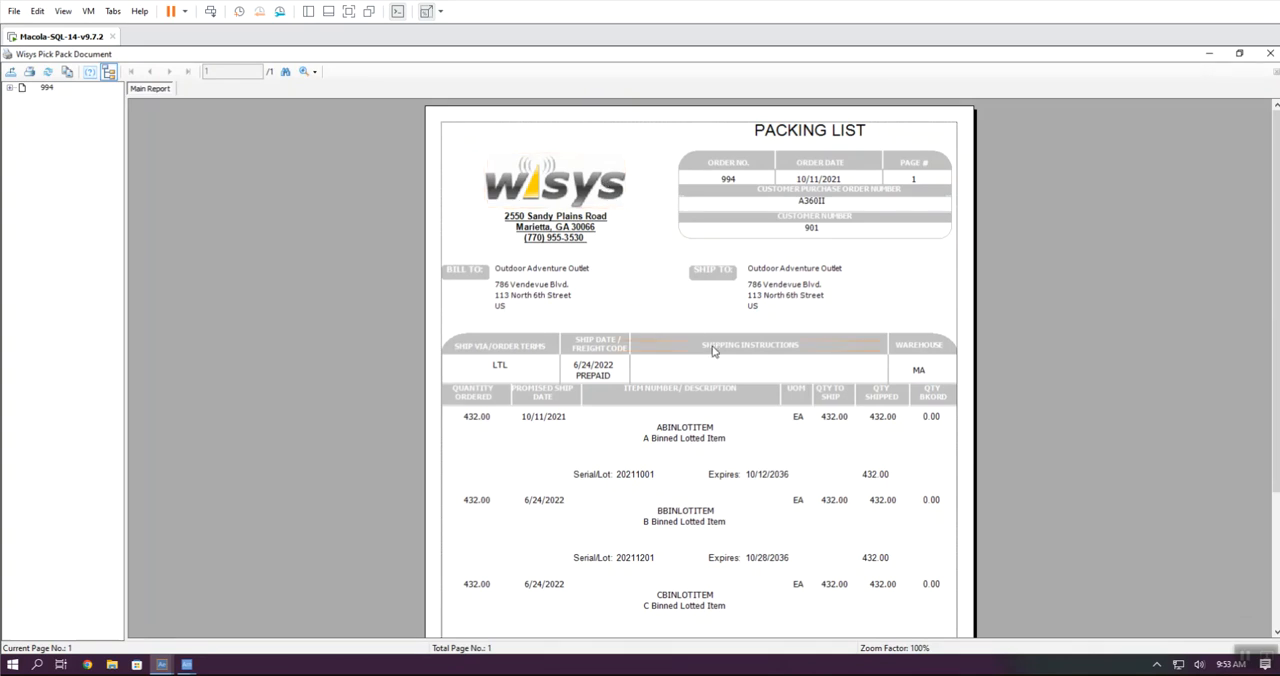
left_click(1270, 53)
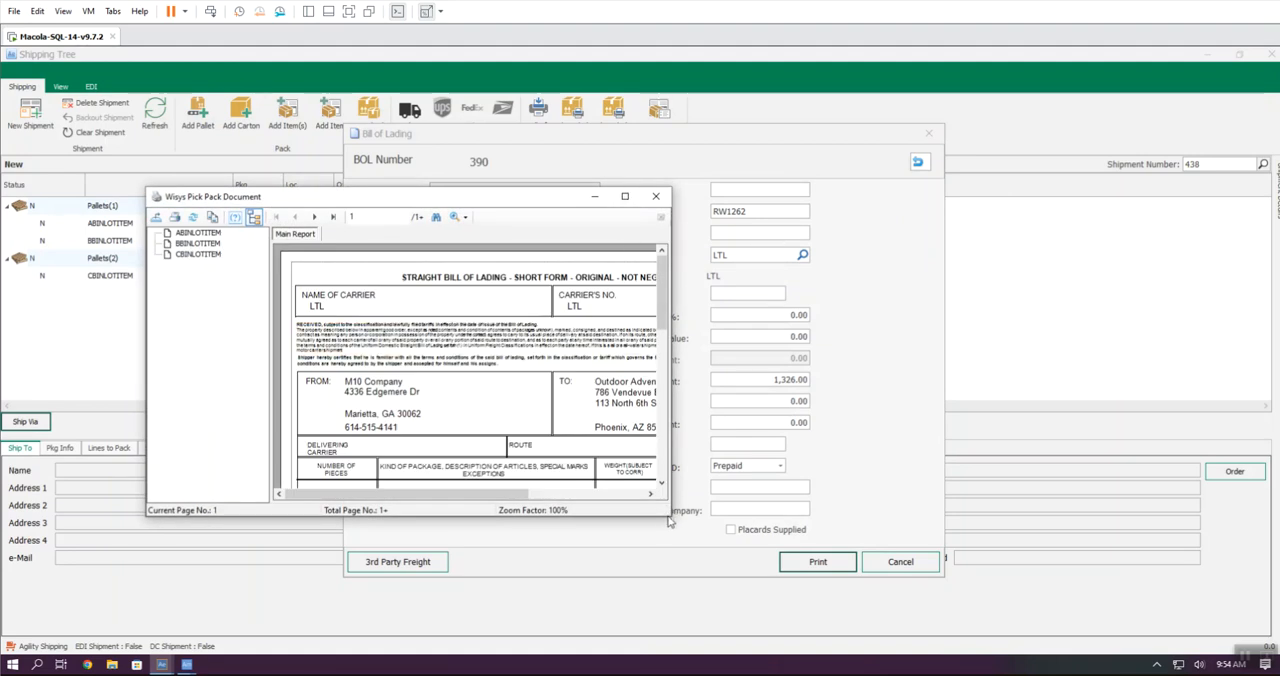
left_click_drag(668, 518, 1240, 545)
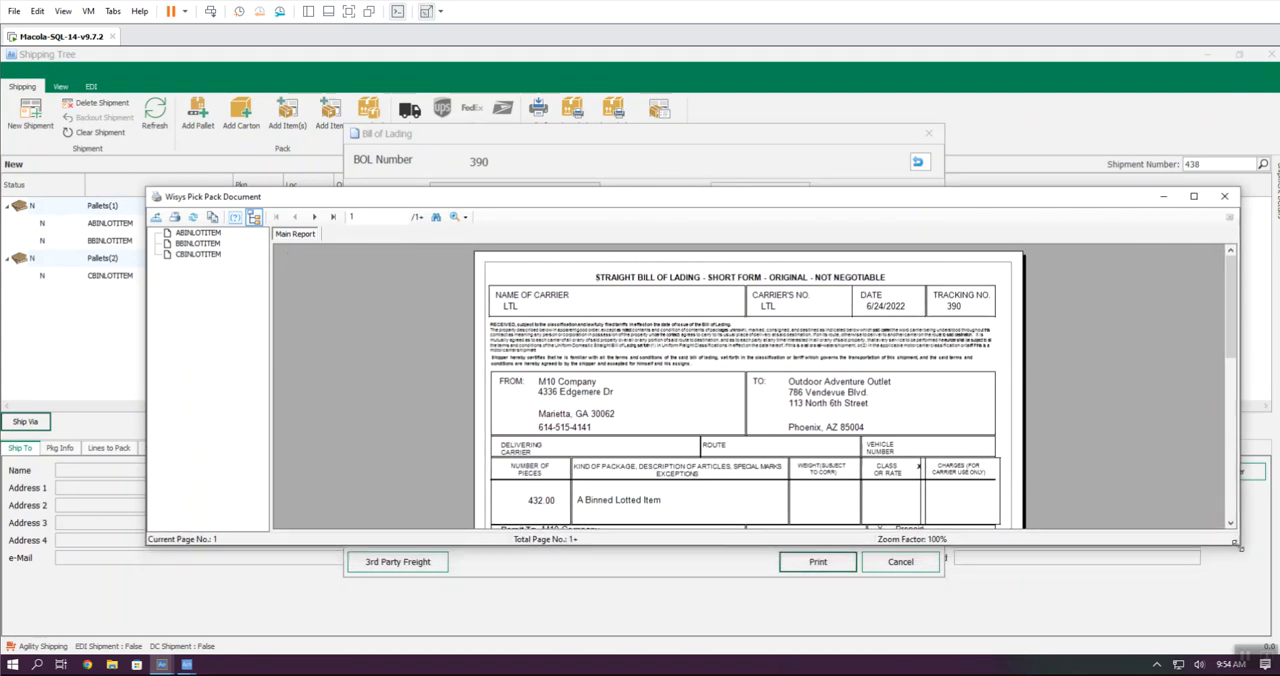
left_click(1224, 196)
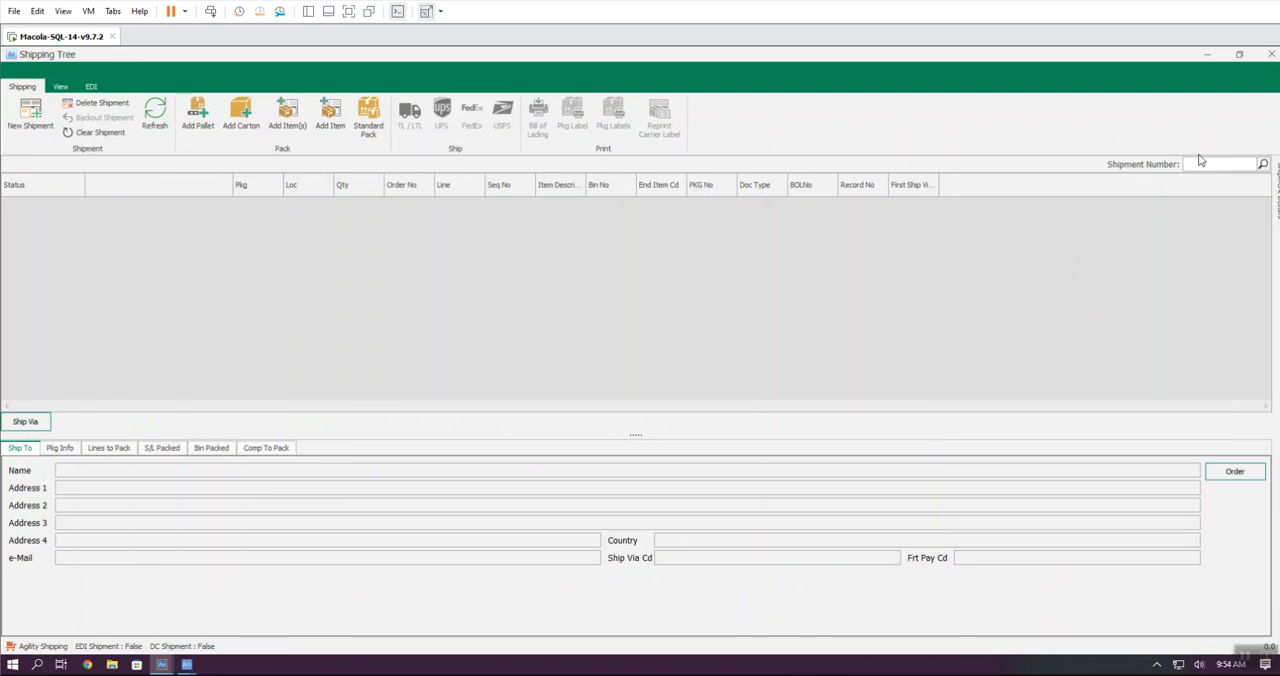
type("438")
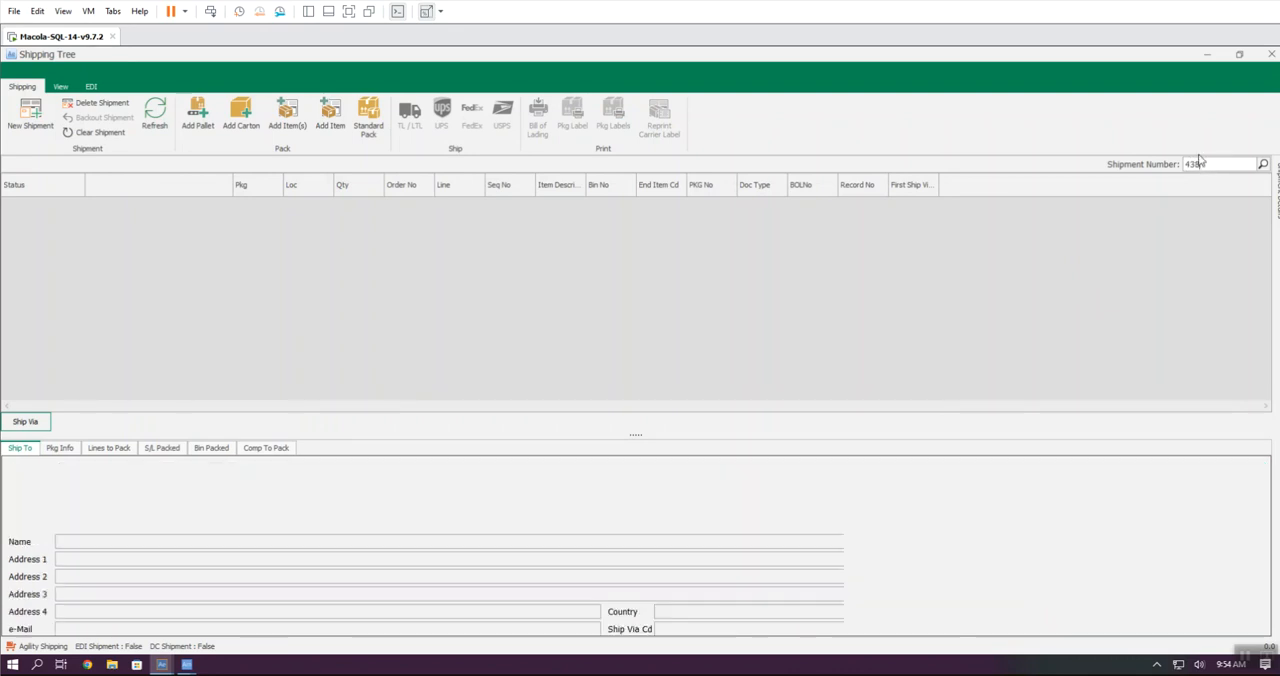
key("Return")
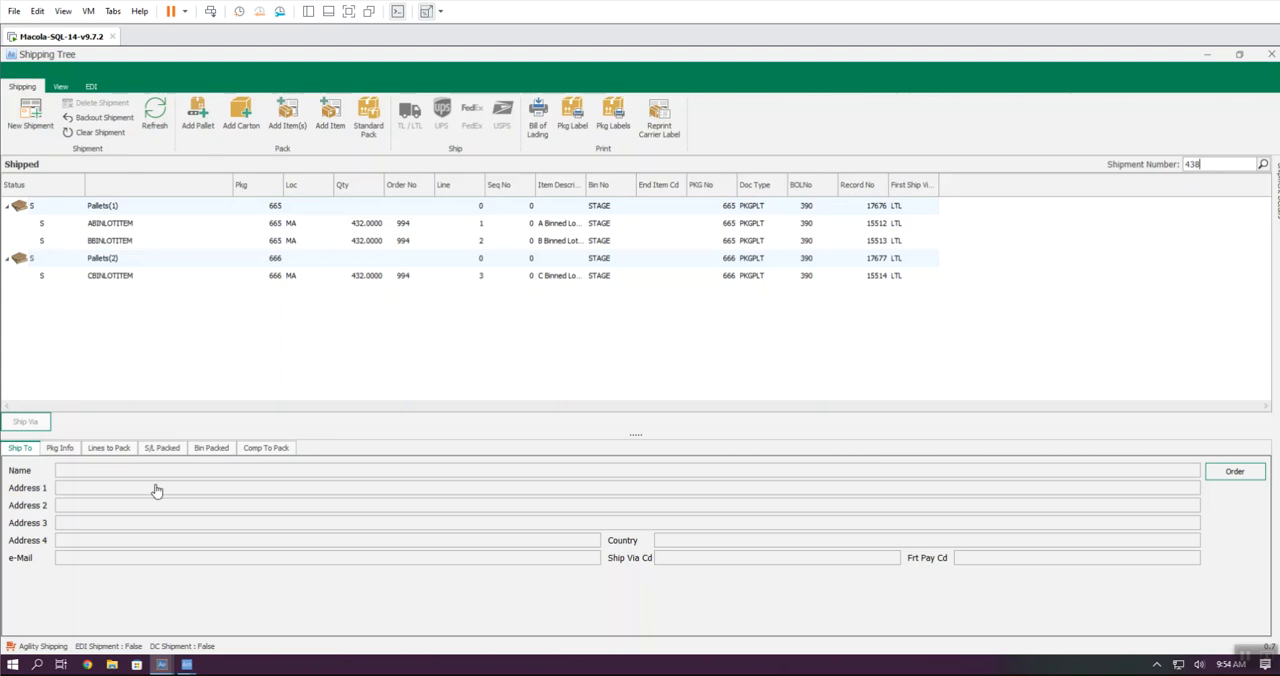
Step: Show the desktop, start Macola with company M10 Company, and open the Orders/Invoices view of OE & RMA
right_click(307, 668)
left_click(373, 576)
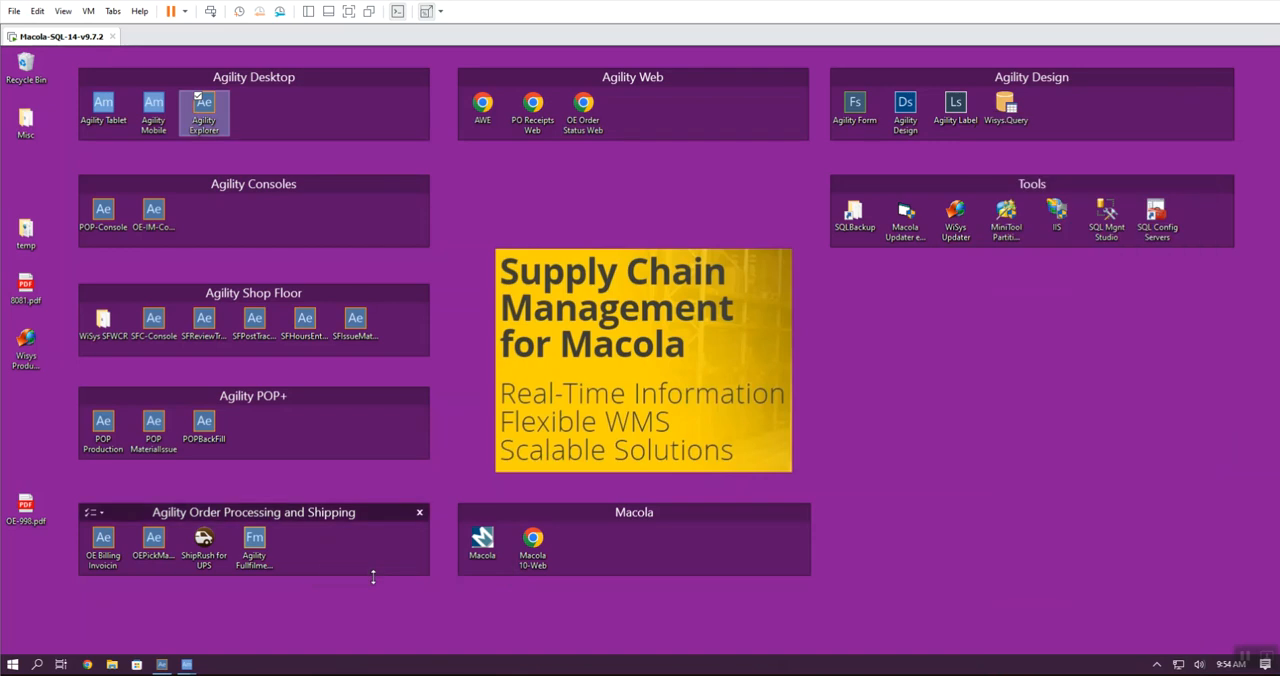
left_click(489, 553)
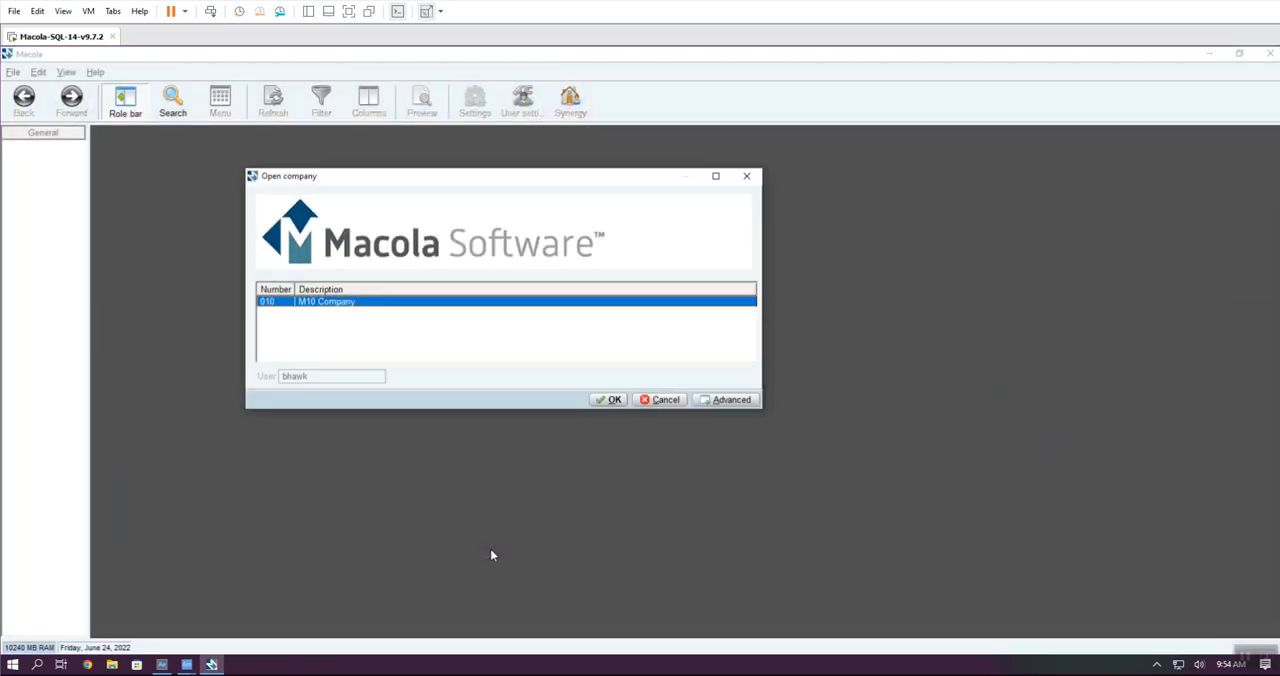
key("Return")
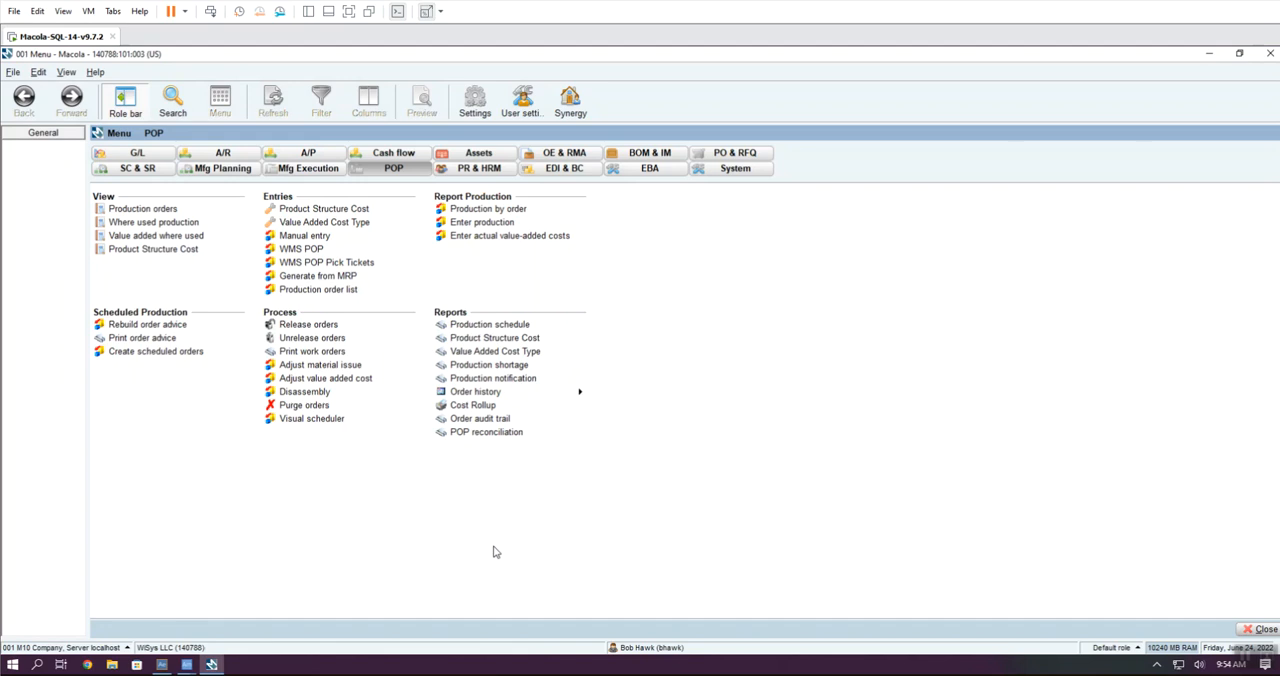
left_click(562, 153)
left_click(222, 209)
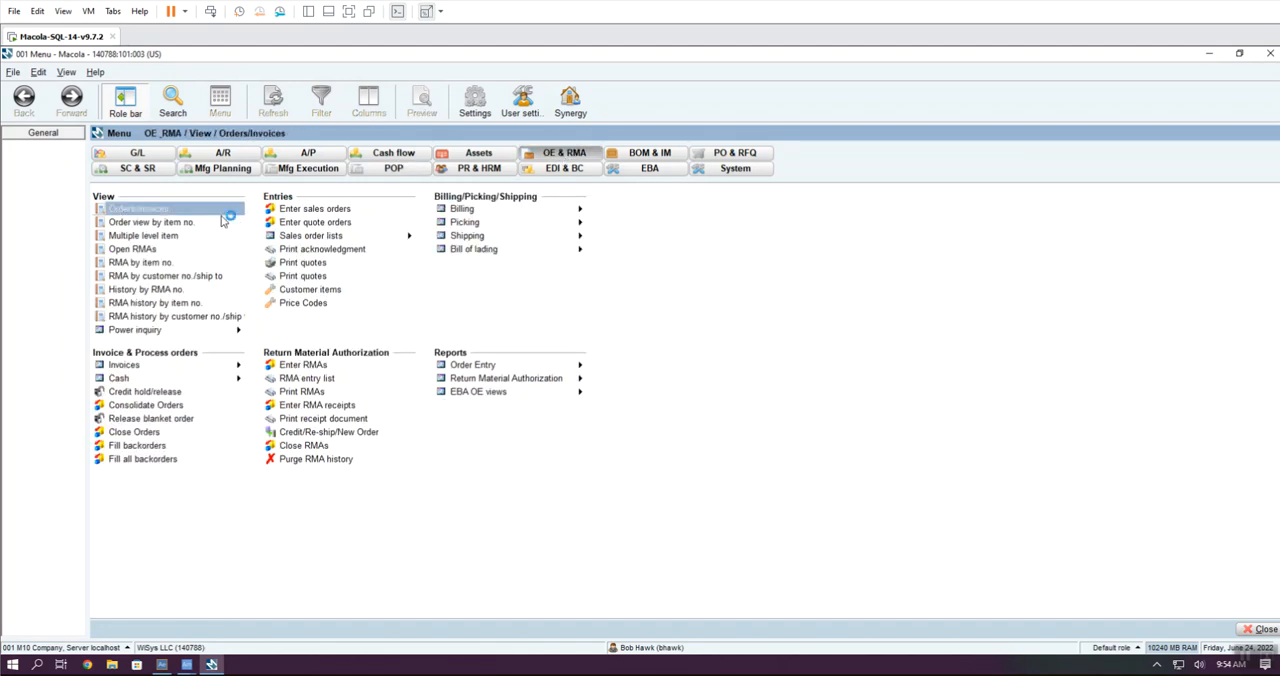
Step: Look up the shipped sales order among the open orders and check the status in its order header
left_click(454, 149)
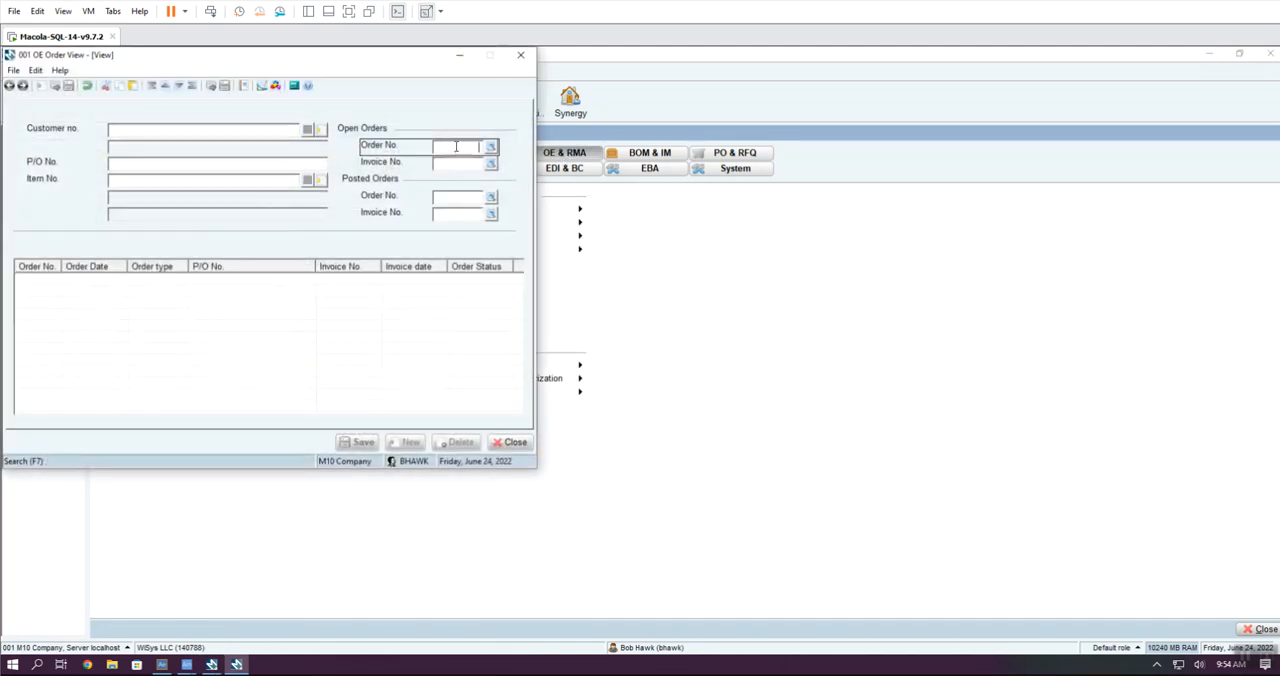
type("994")
key("Tab")
double_click(383, 286)
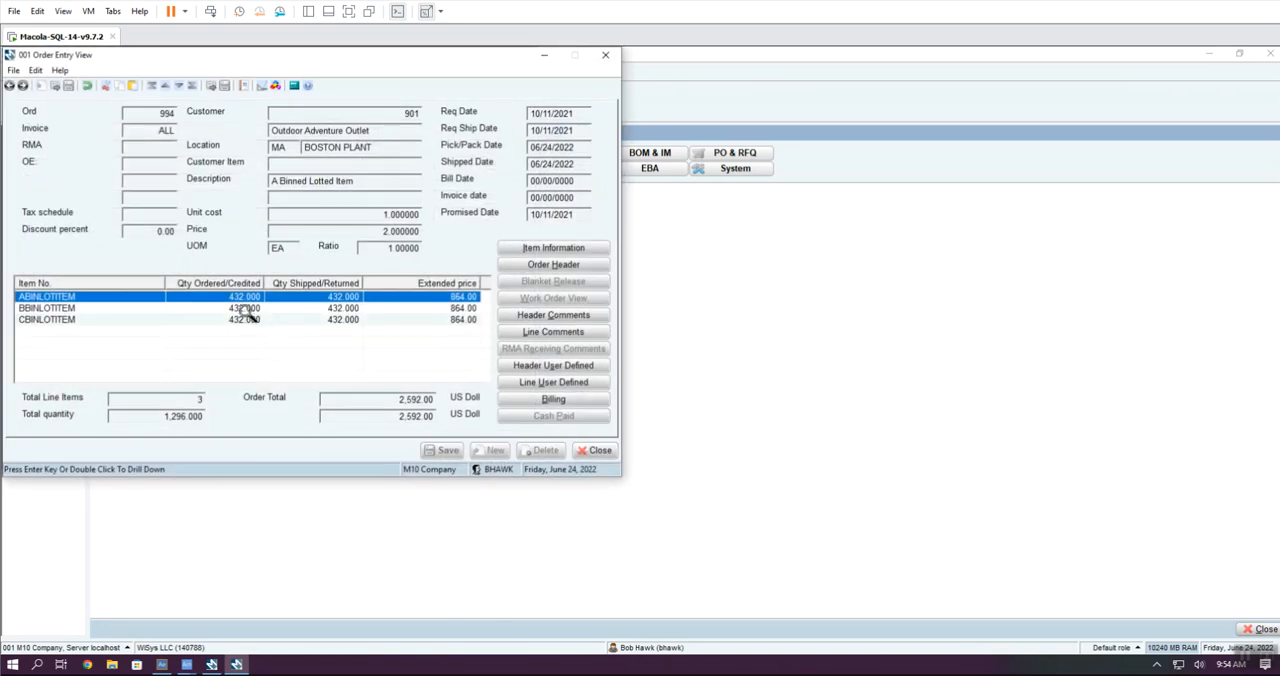
left_click(553, 265)
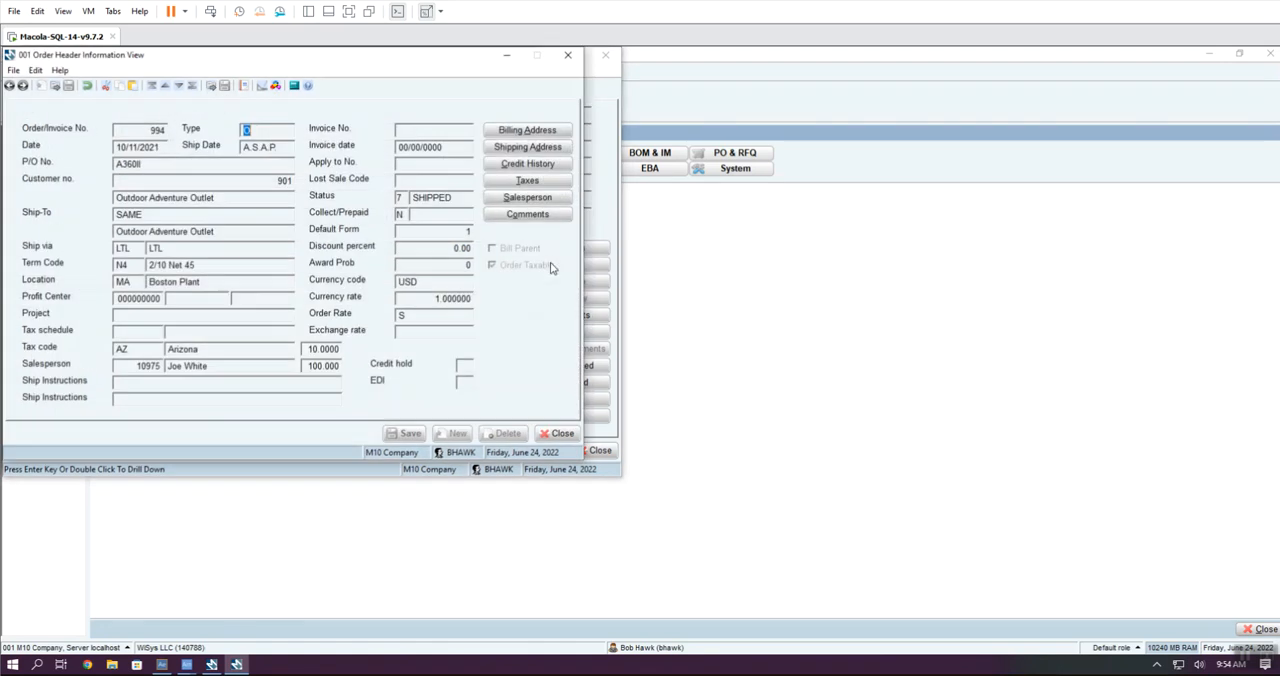
left_click(445, 197)
left_click(563, 433)
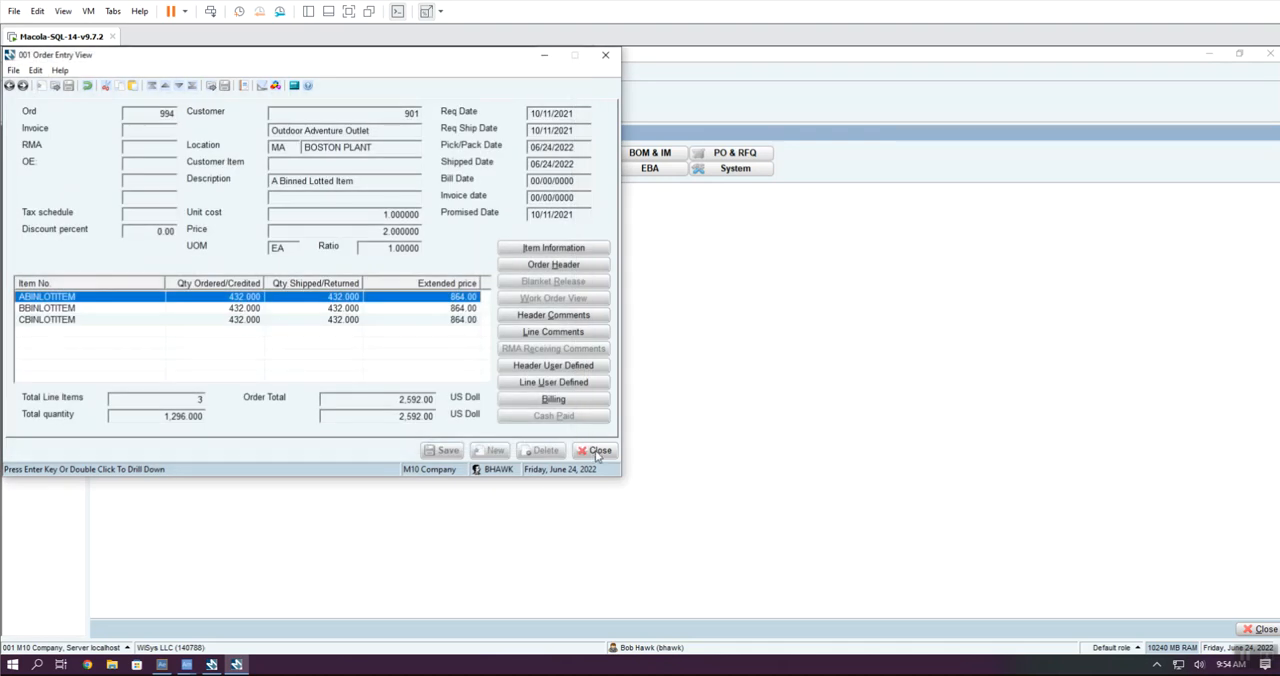
Step: Review the line comments of ABINLOTITEM for shipment details, and close the order view windows
left_click(560, 333)
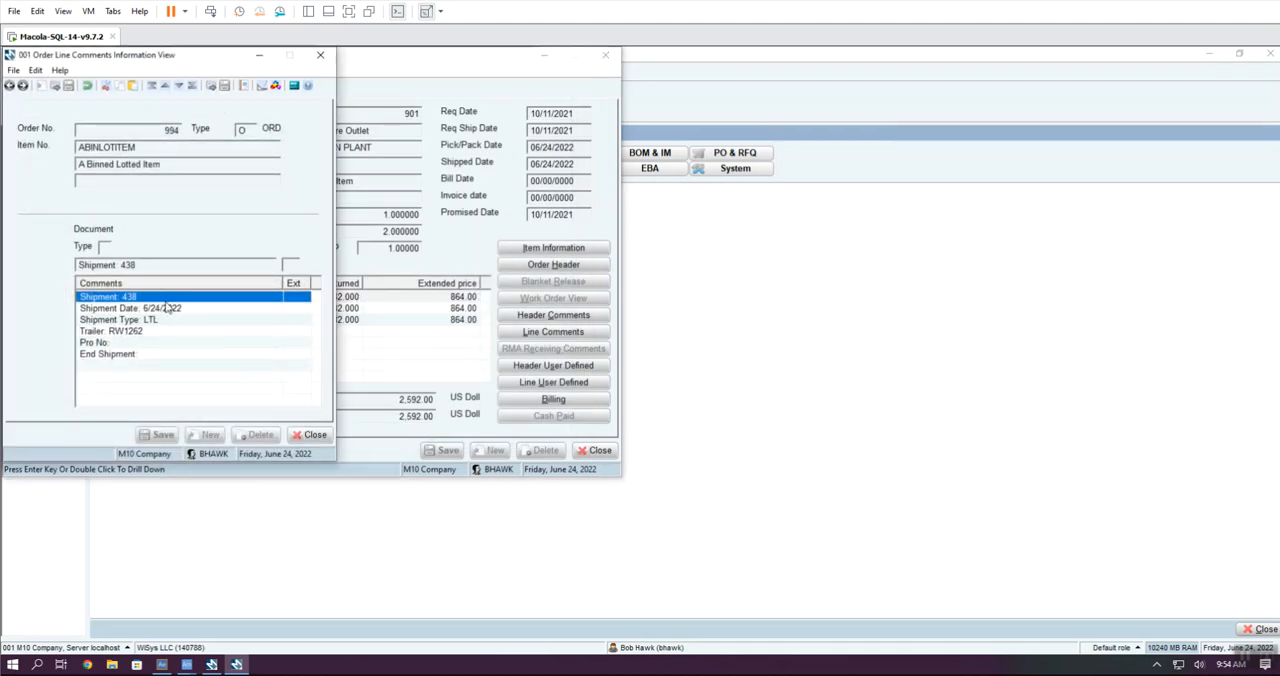
left_click(313, 436)
left_click(599, 451)
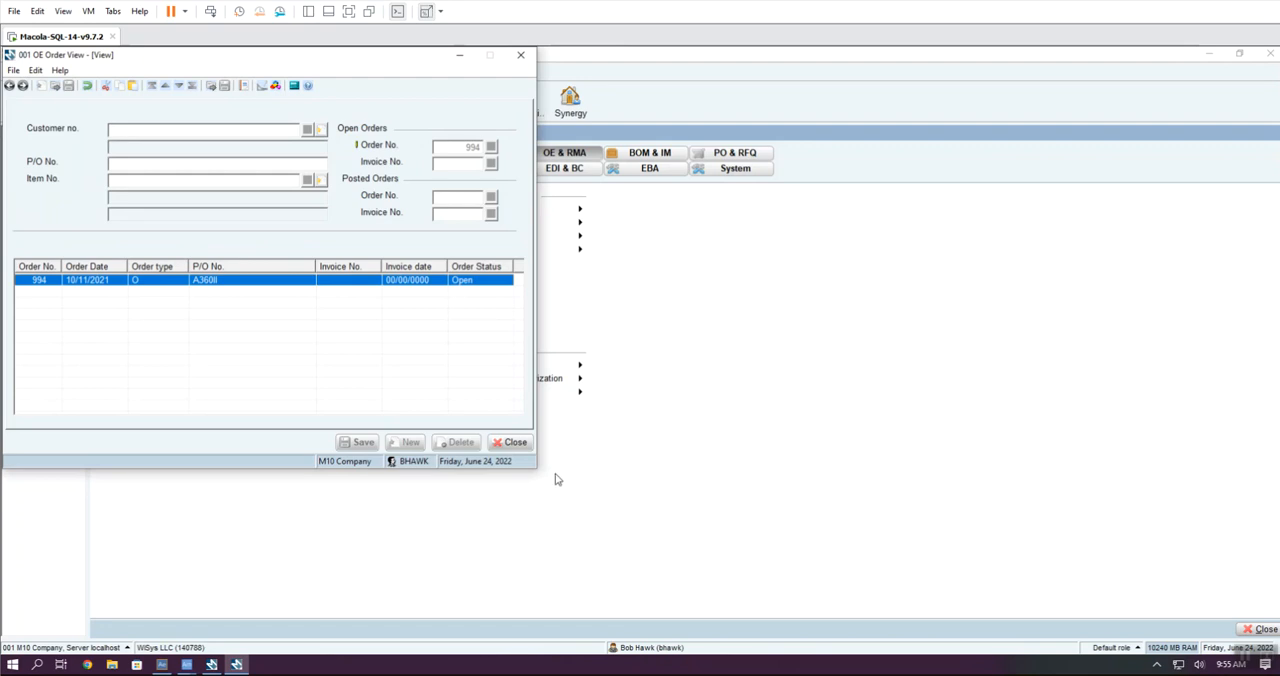
left_click(524, 443)
left_click(524, 443)
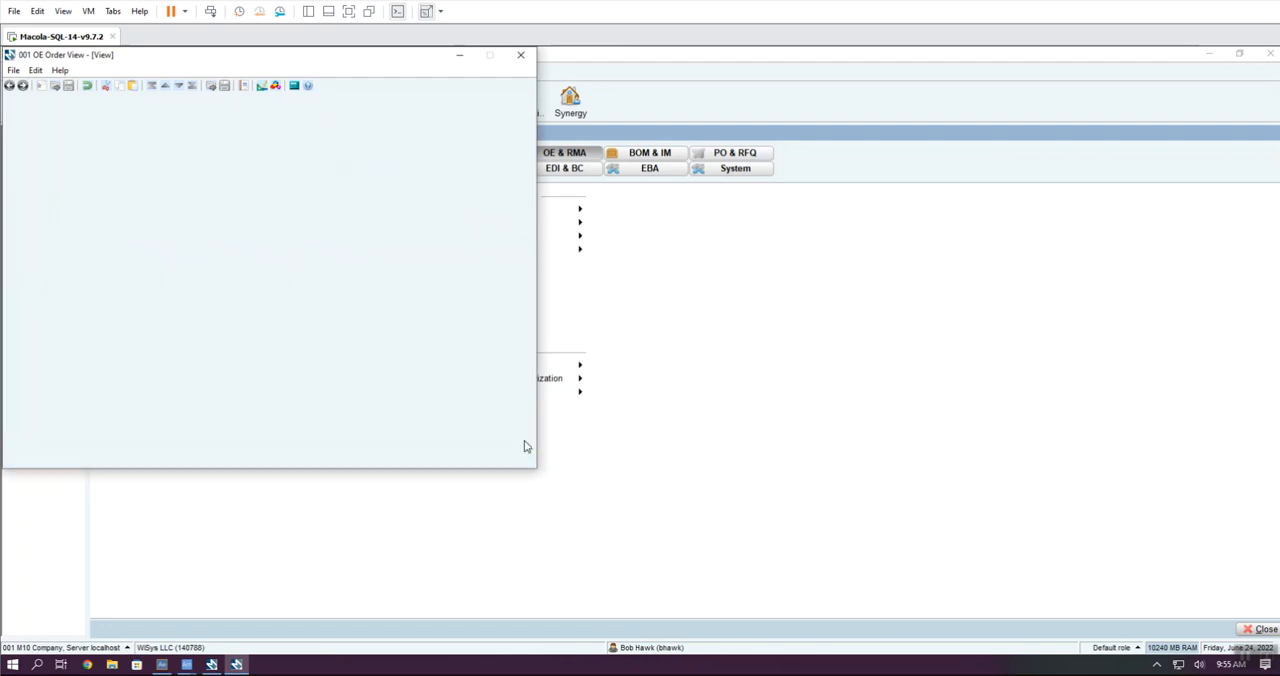
Step: Switch back to the Shipping Tree and close it to return to Wisys Agility Explorer
left_click(162, 667)
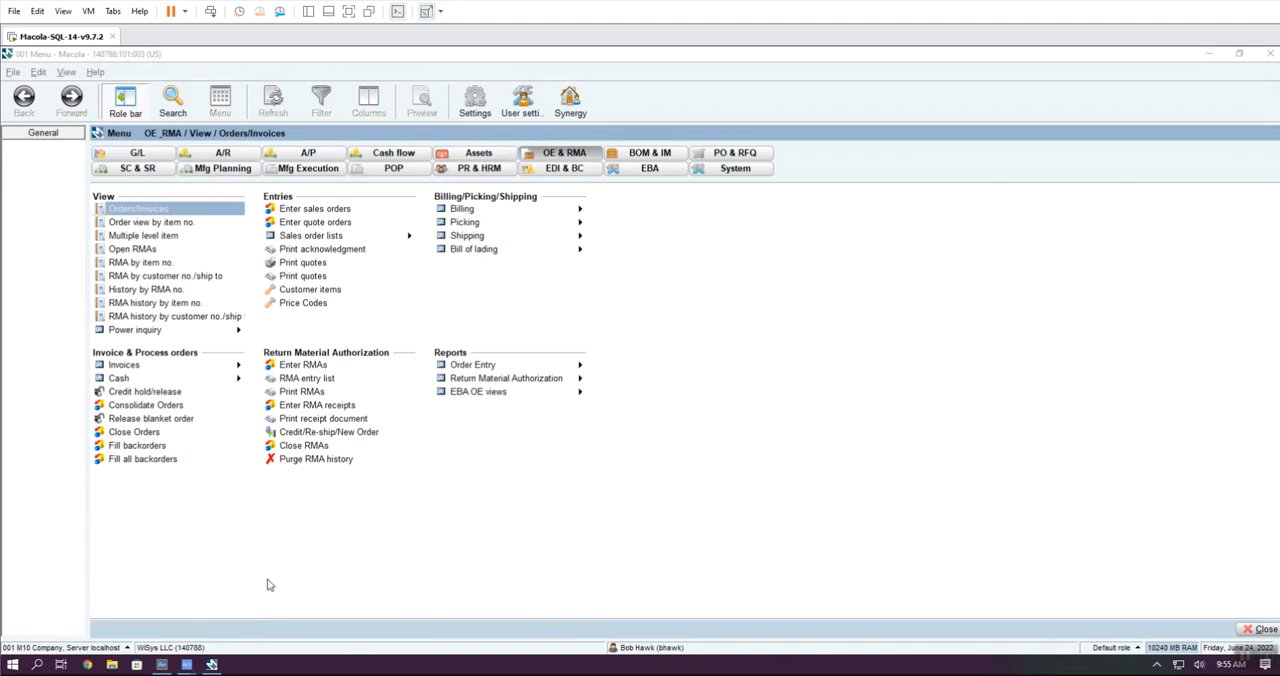
left_click(164, 668)
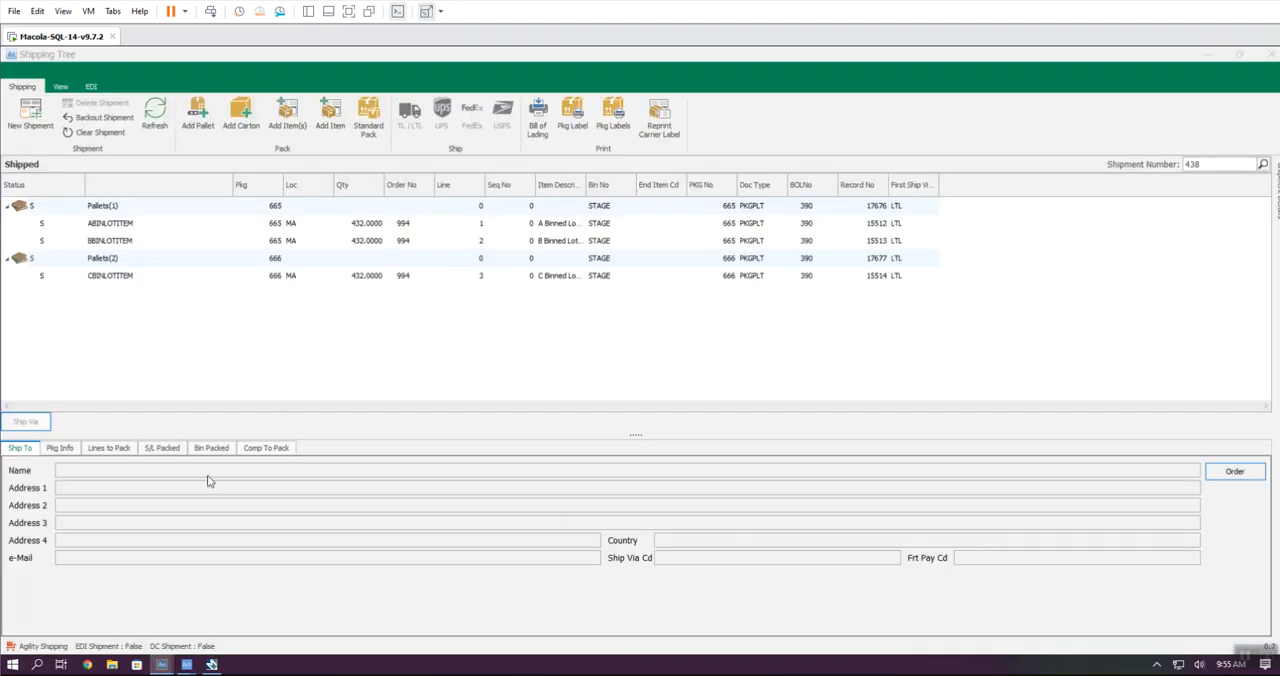
left_click(1271, 54)
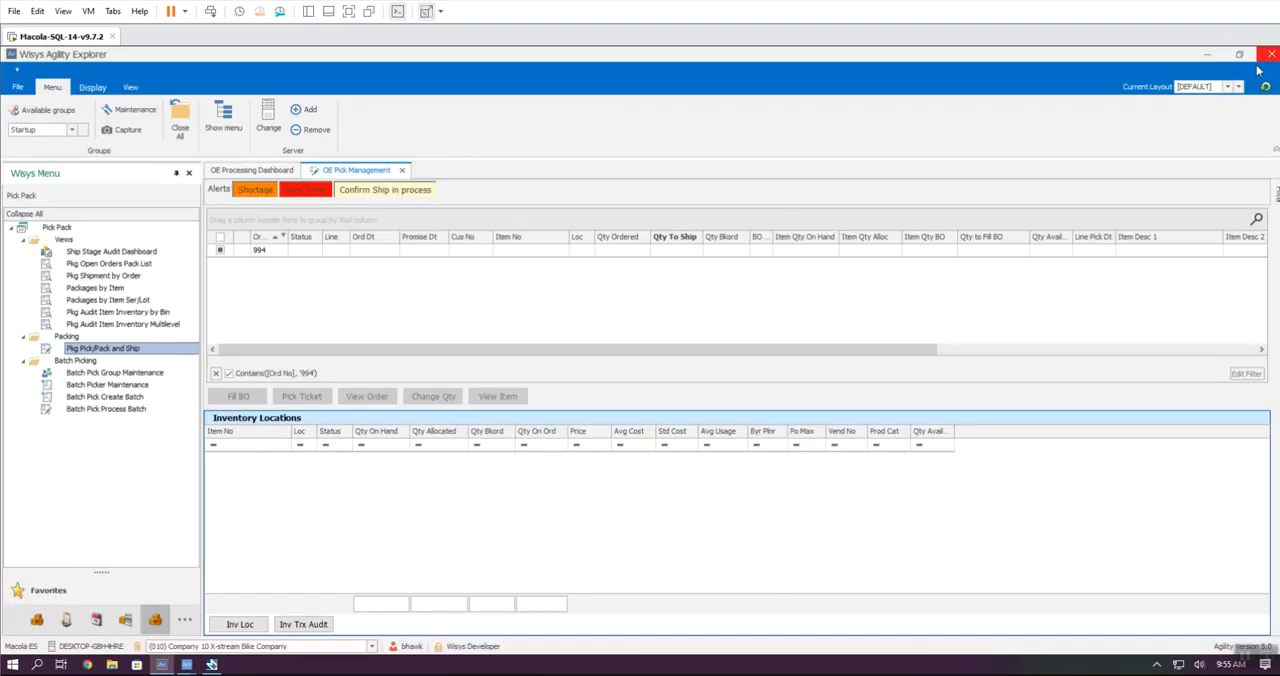
Step: Open the OE Order Billing process from the Order Processing group
left_click(150, 408)
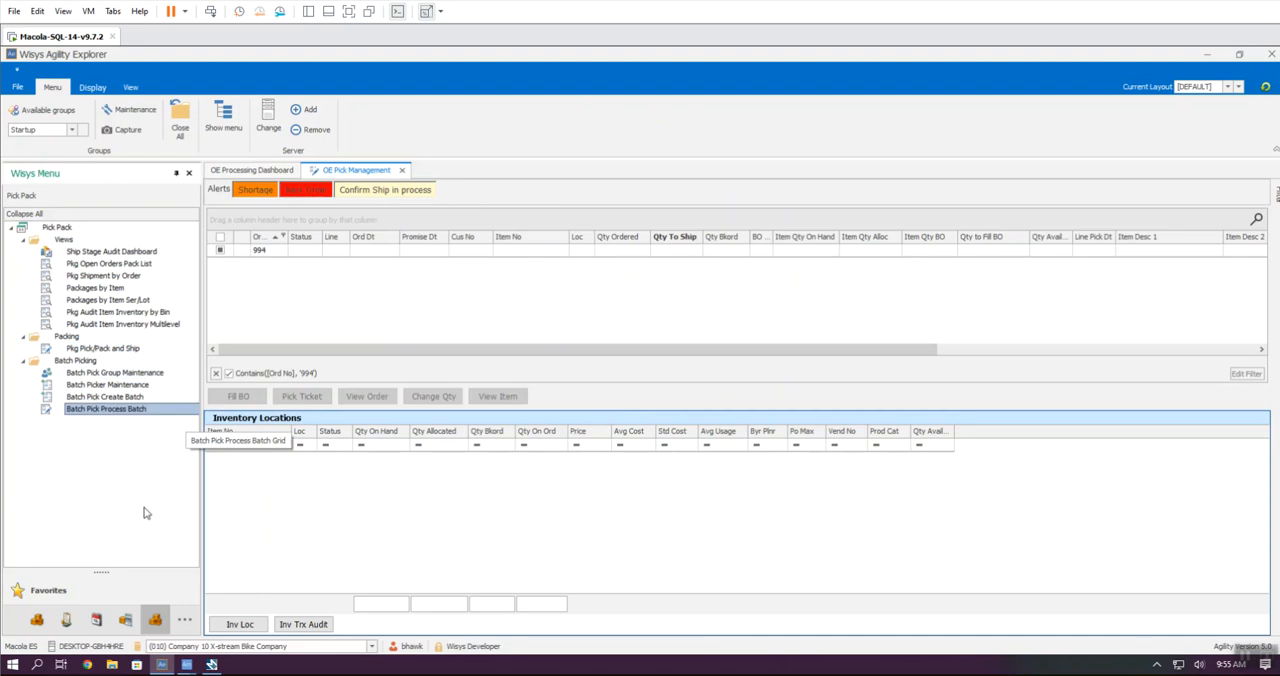
left_click_drag(103, 572, 121, 381)
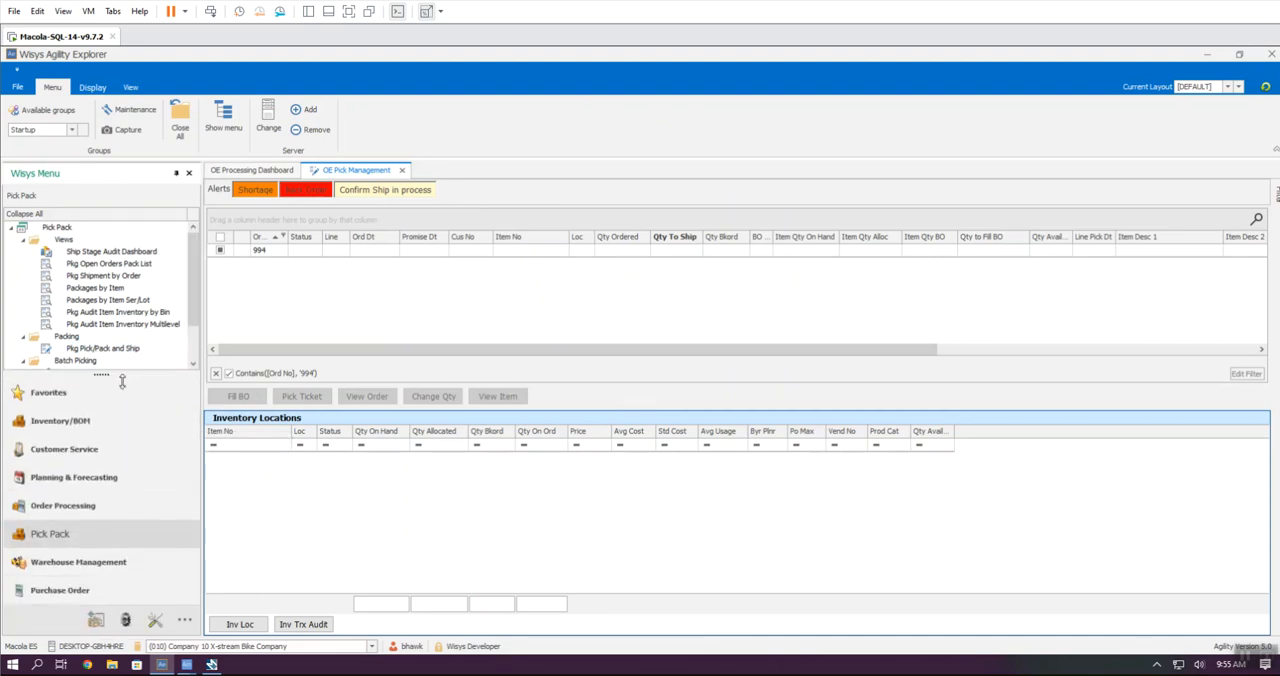
left_click(69, 510)
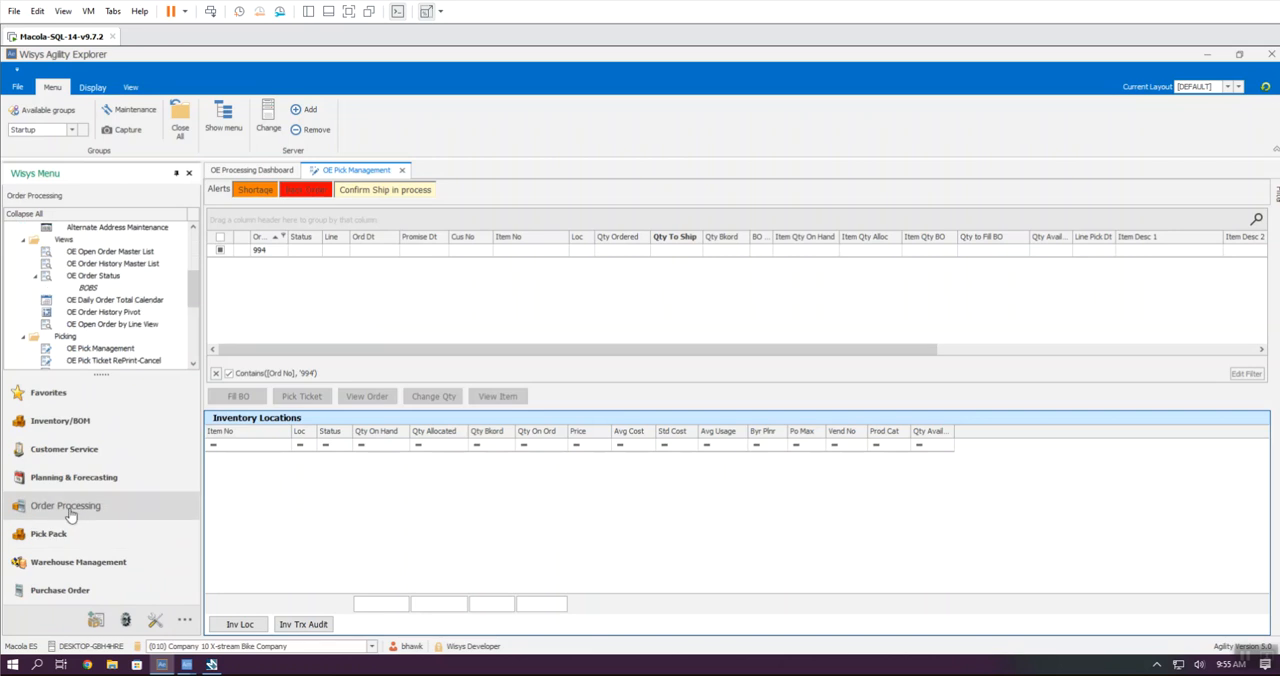
left_click_drag(98, 376, 98, 600)
double_click(101, 513)
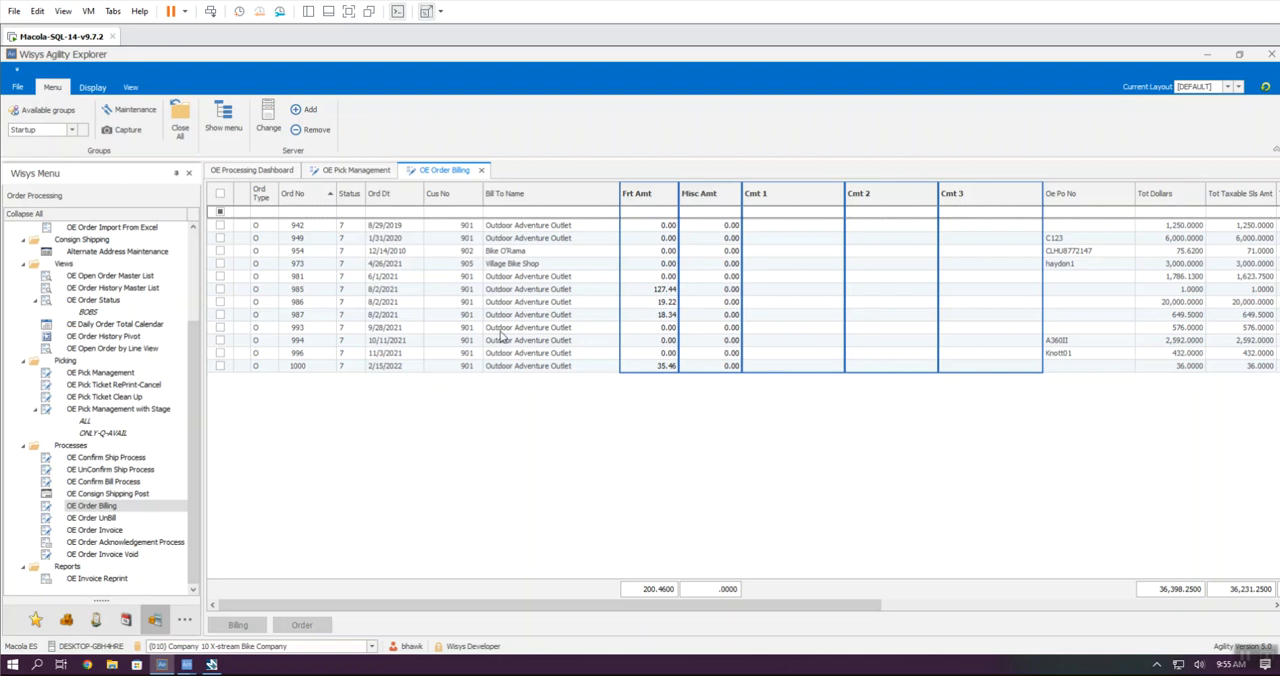
Step: Bill the shipped sales order dated 10/11/2021 with the invoice option set to Yes
left_click(220, 340)
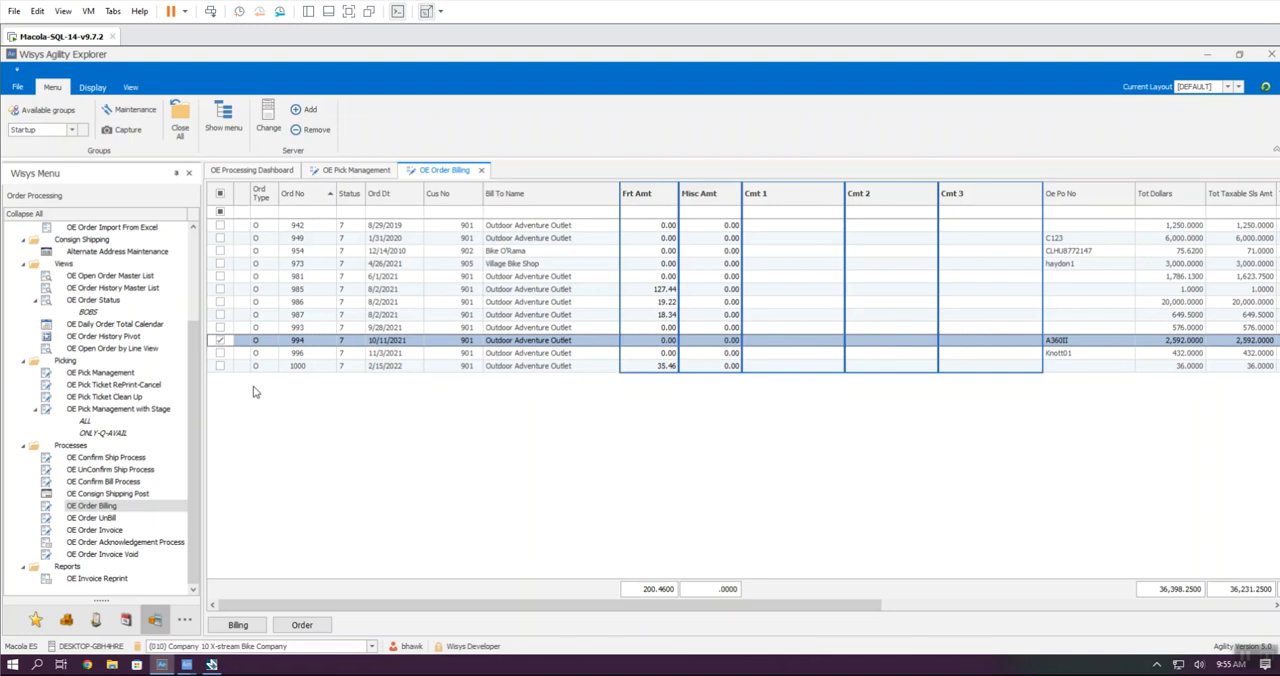
left_click(238, 626)
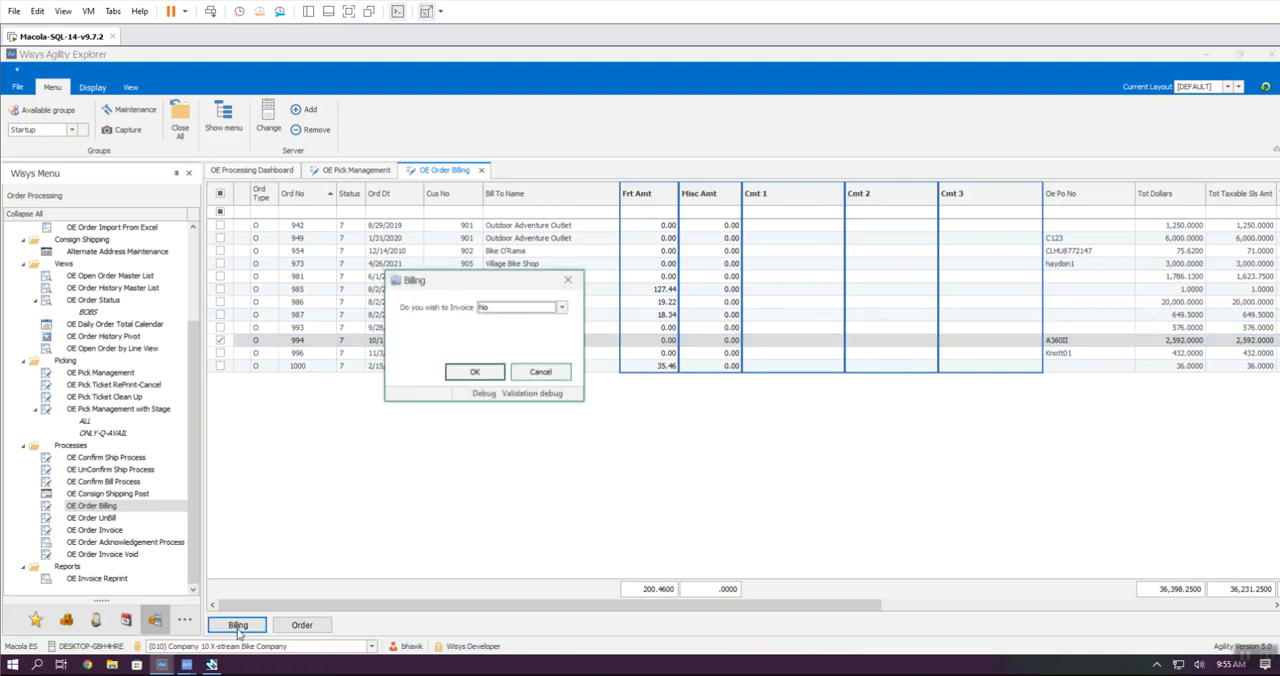
left_click(561, 308)
left_click(485, 319)
left_click(476, 373)
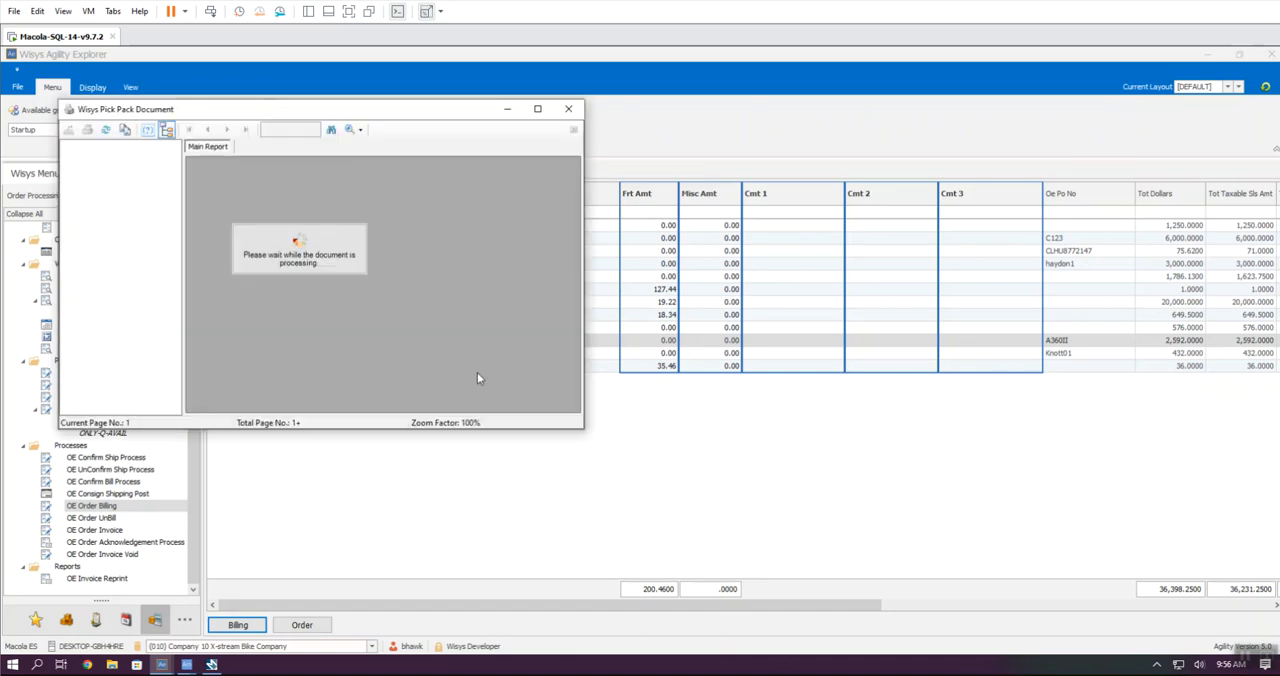
Step: Examine the order invoice's line items, lot numbers and totals at full size, and close the preview
left_click(537, 108)
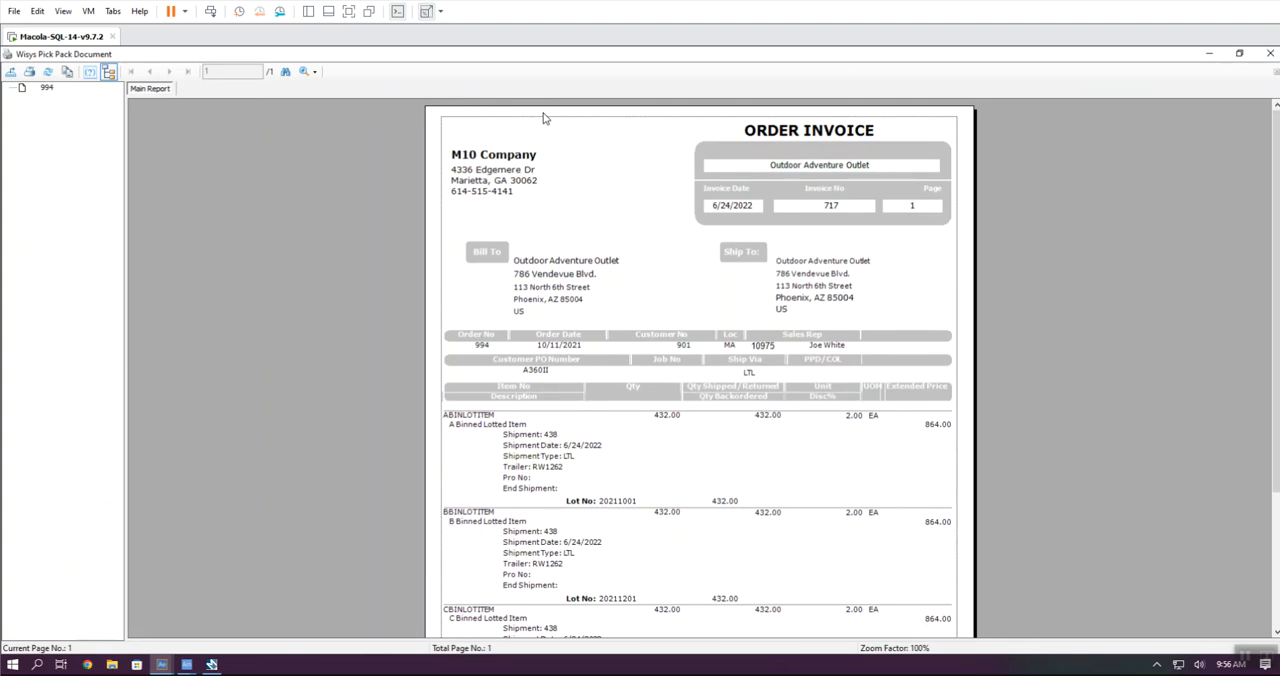
scroll(563, 134, "down", 4)
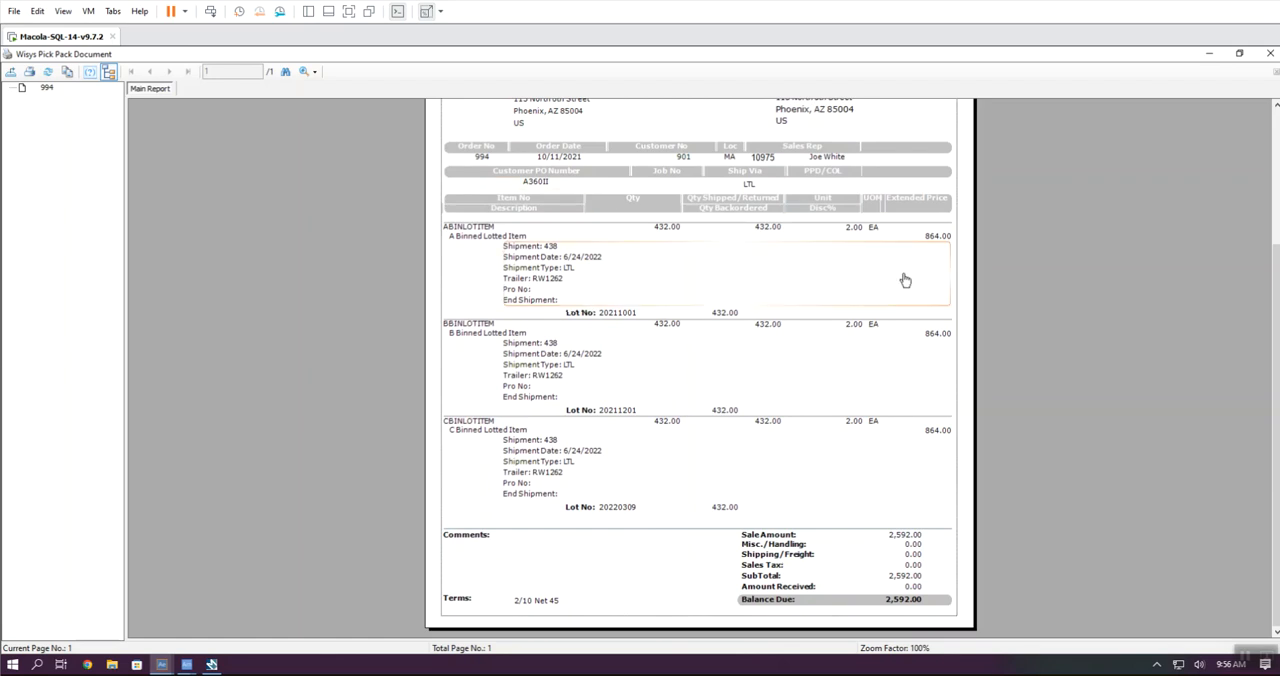
scroll(715, 235, "up", 5)
left_click(1270, 53)
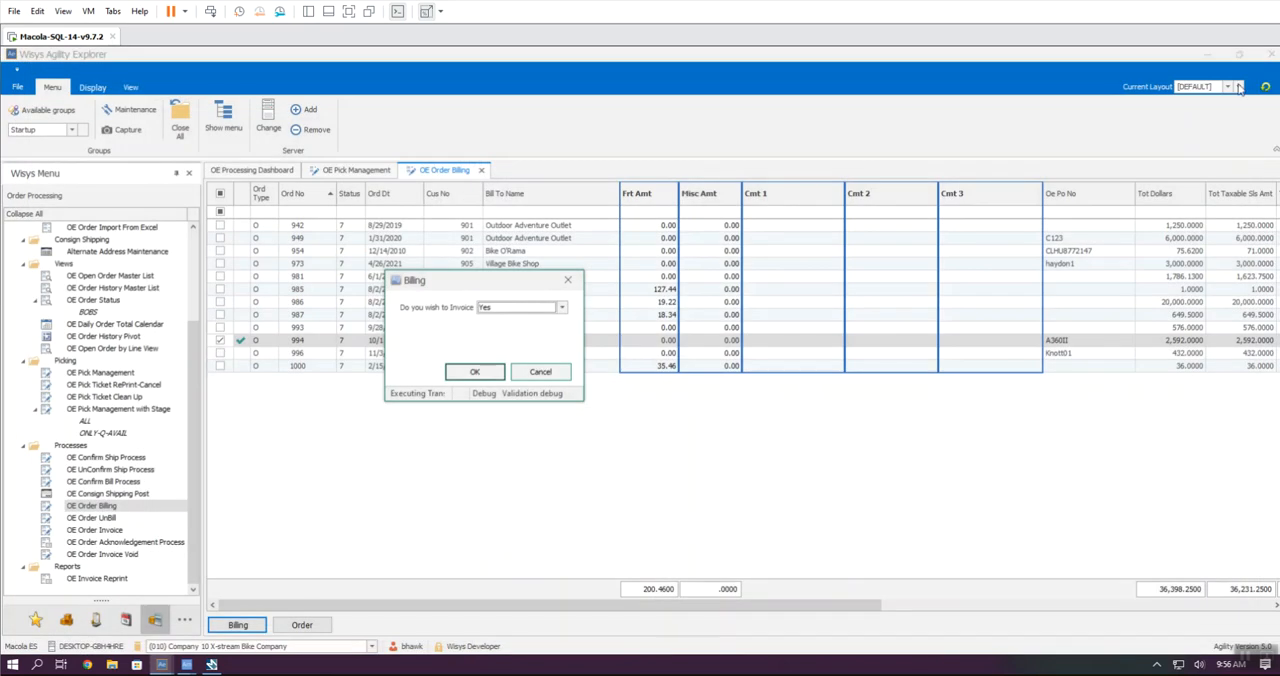